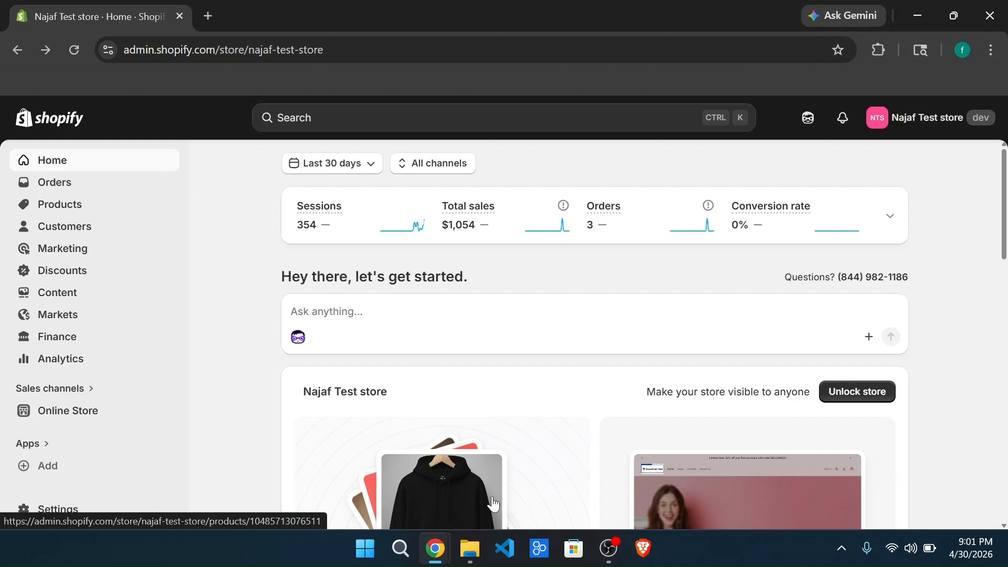
Step: Open the Sidekick assistant in full view and ask it "How to reduce abondoned checkout?"
{"action": "left_click", "coordinate": [796, 126]}
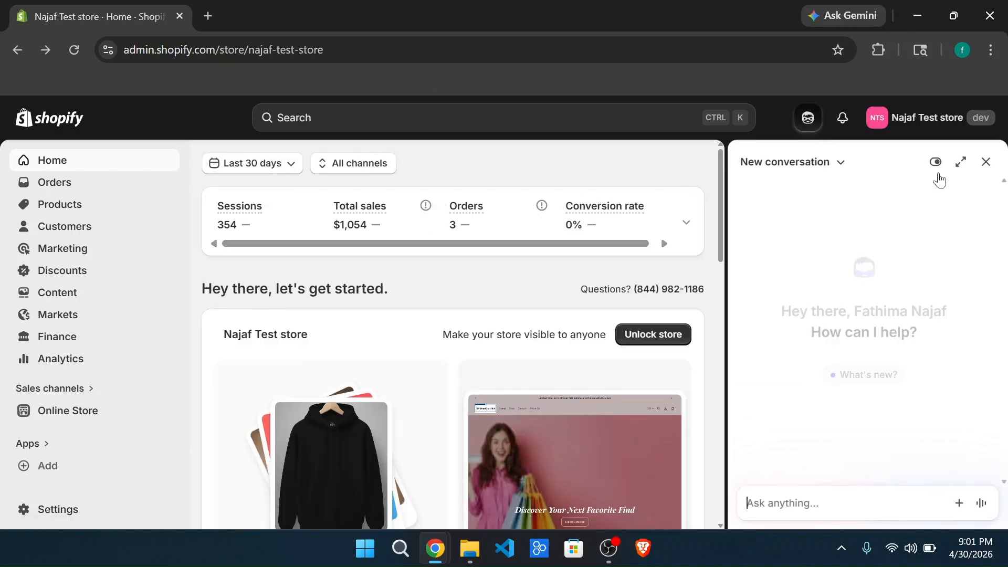
{"action": "left_click", "coordinate": [961, 163]}
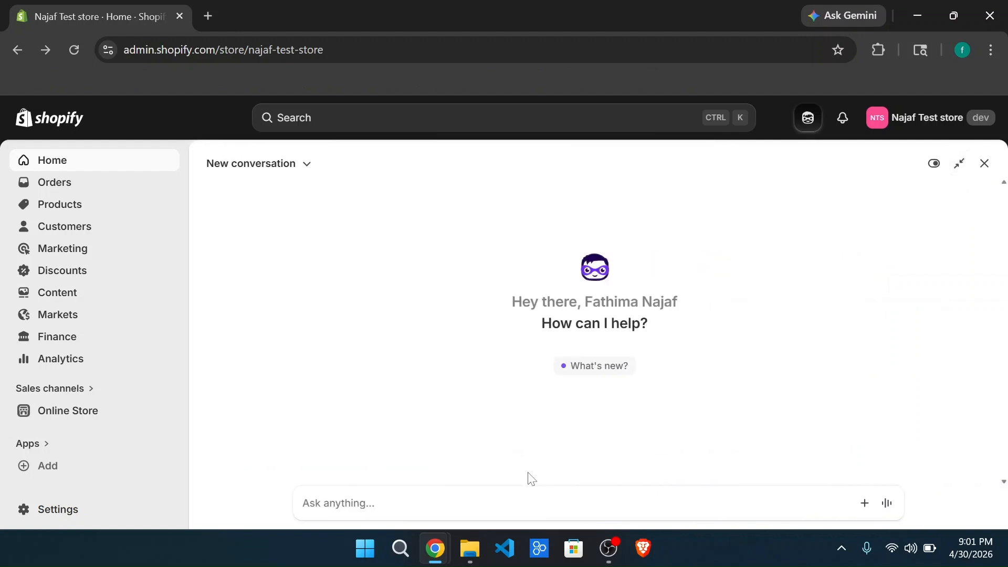
{"action": "left_click", "coordinate": [525, 503]}
{"action": "key", "text": "Caps_Lock"}
{"action": "type", "text": "H"}
{"action": "key", "text": "Caps_Lock"}
{"action": "type", "text": "o"}
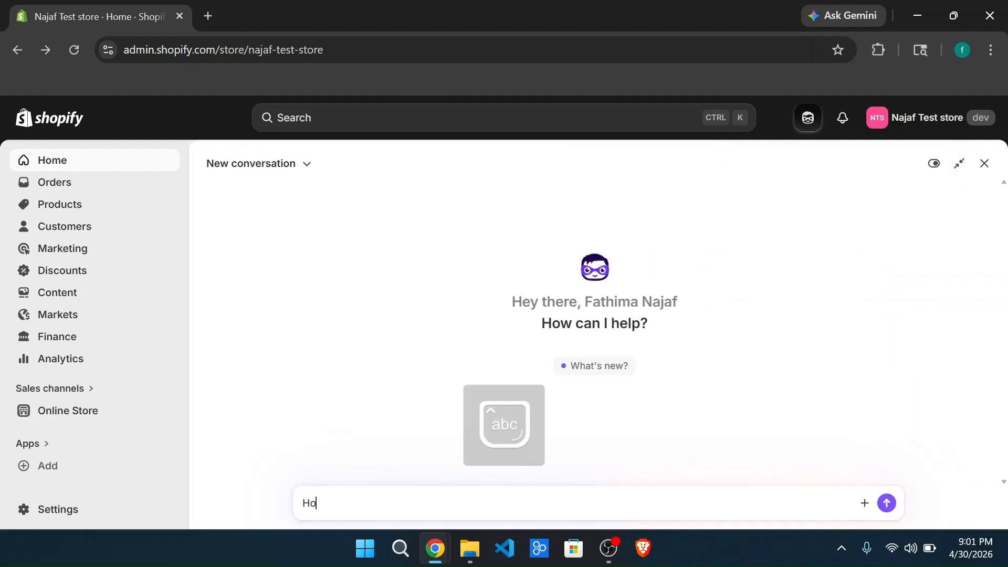
{"action": "type", "text": "w to reduce abon"}
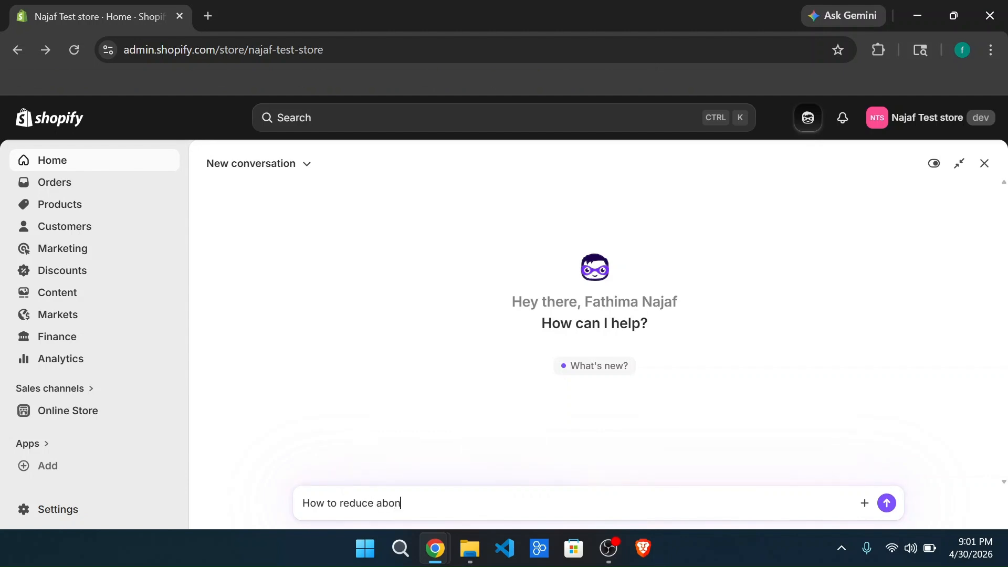
{"action": "type", "text": "doned checkout?"}
{"action": "key", "text": "Return"}
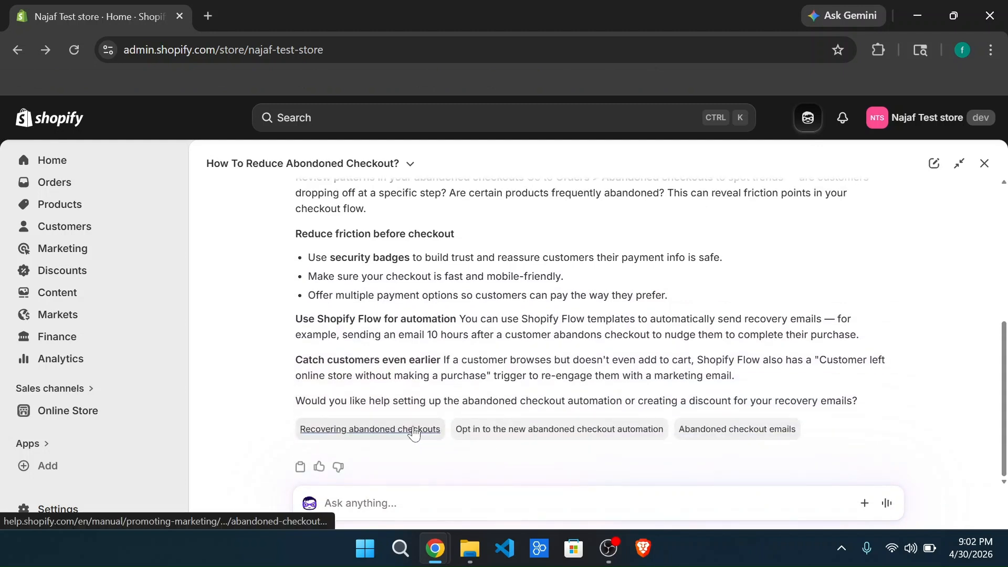
Step: Open the suggested "Recovering abandoned checkouts" help article, and close it to return to the assistant's answer
{"action": "left_click", "coordinate": [414, 430]}
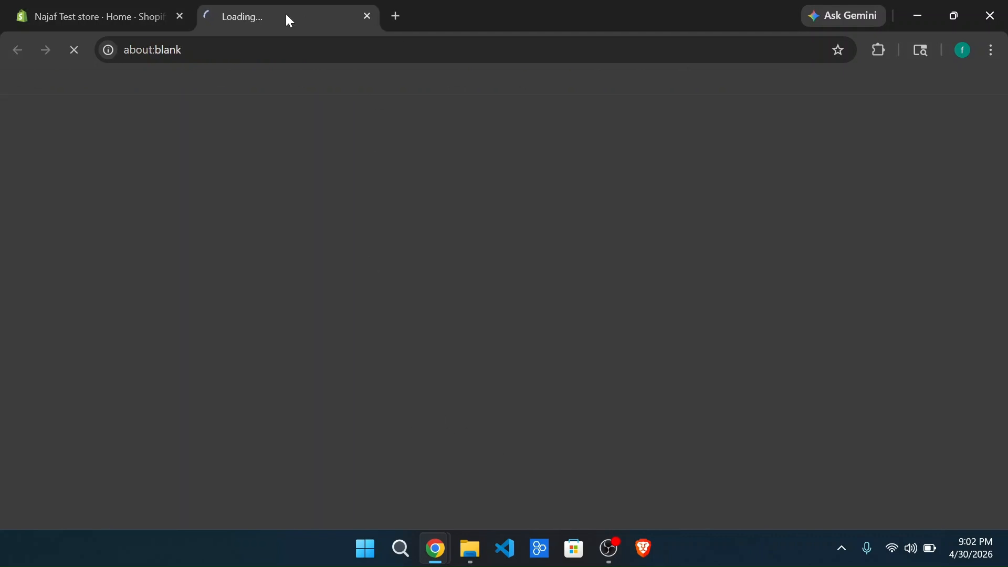
{"action": "left_click", "coordinate": [366, 17]}
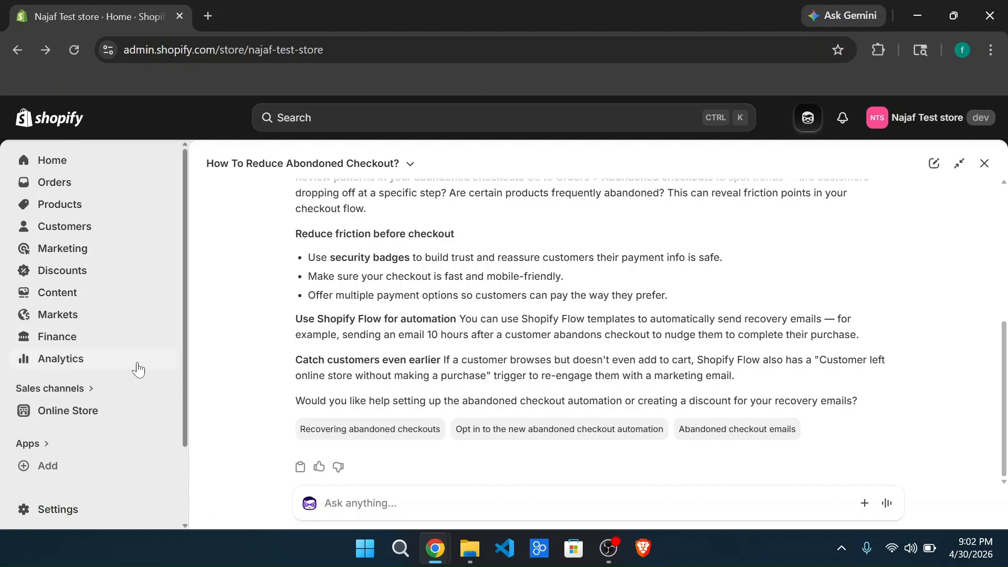
Step: Open the store's Checkout settings and go to the Abandoned checkout emails section
{"action": "left_click", "coordinate": [80, 513]}
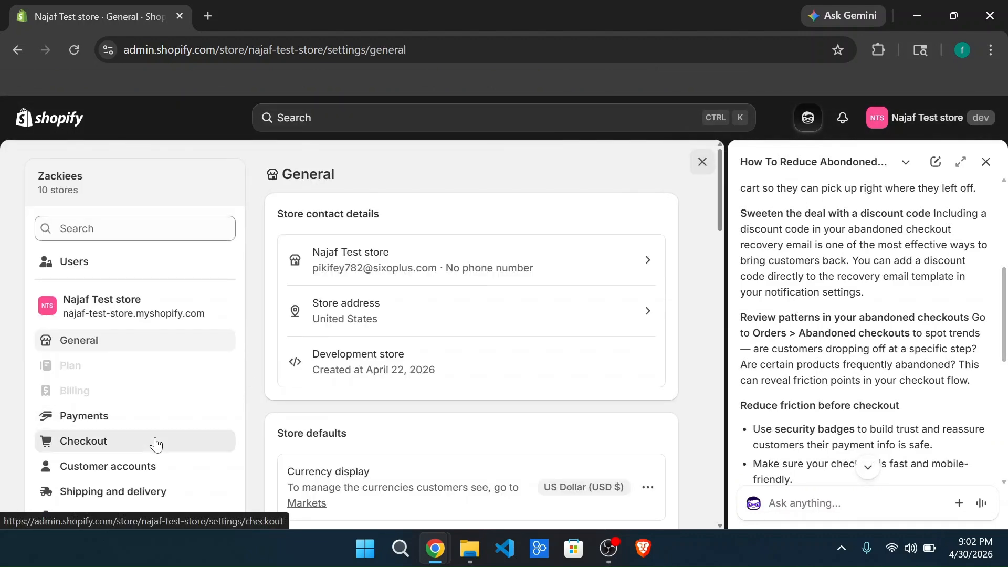
{"action": "left_click", "coordinate": [156, 442]}
{"action": "scroll", "coordinate": [419, 437], "scroll_direction": "down", "scroll_amount": 1}
{"action": "scroll", "coordinate": [419, 437], "scroll_direction": "down", "scroll_amount": 15}
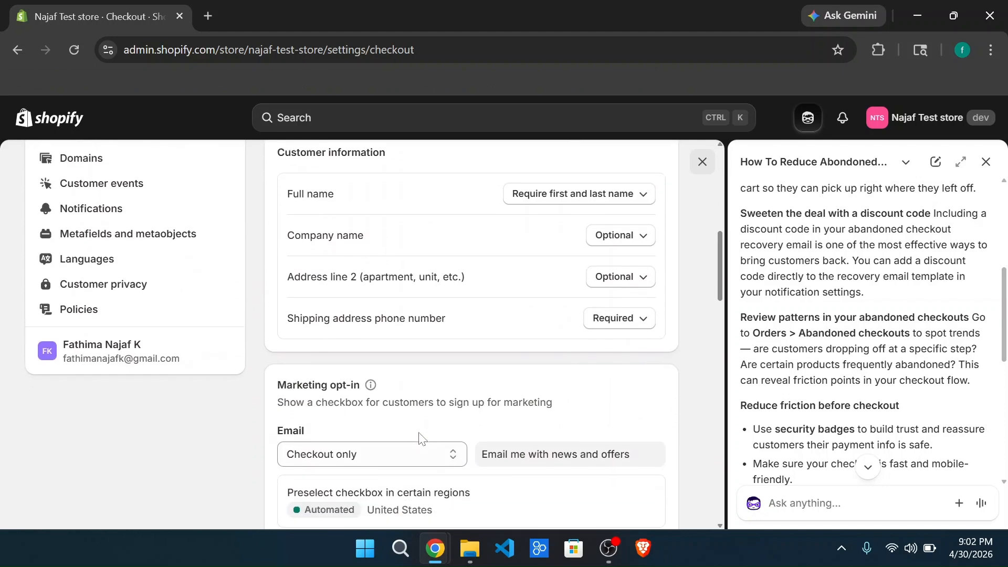
{"action": "scroll", "coordinate": [418, 439], "scroll_direction": "down", "scroll_amount": 2}
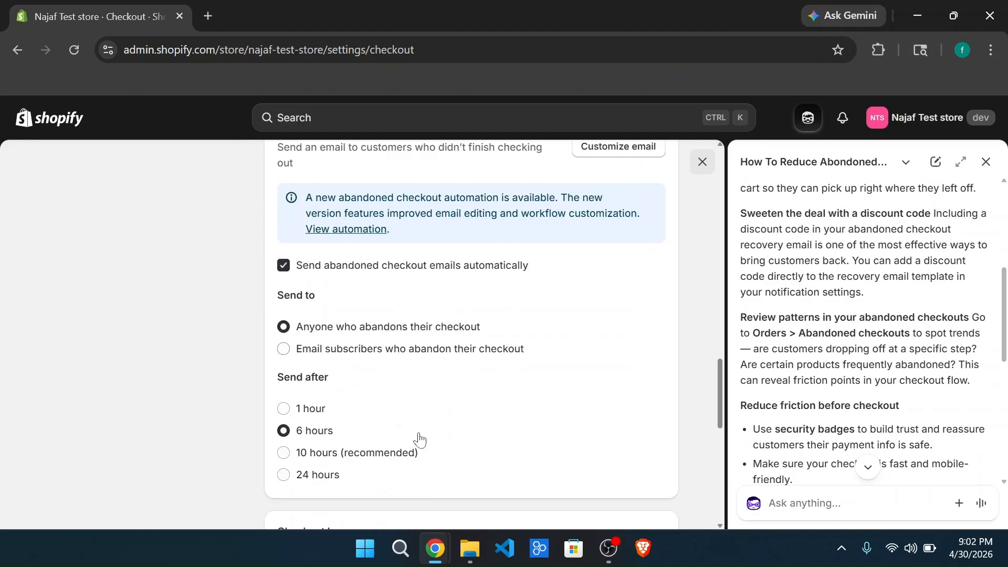
{"action": "scroll", "coordinate": [419, 389], "scroll_direction": "up", "scroll_amount": 2}
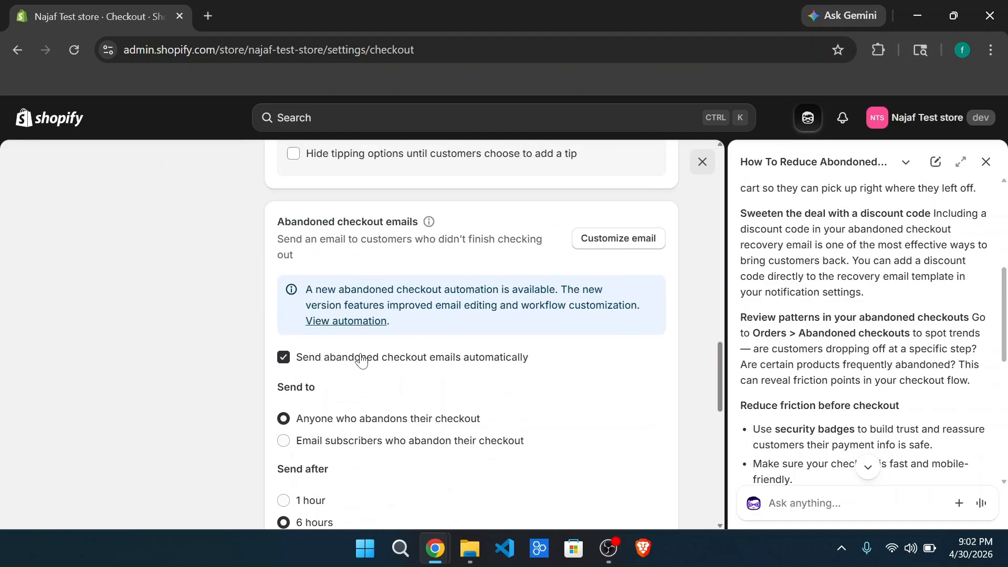
Step: Keep automatic abandoned checkout emails enabled, set them to send after 10 hours (recommended), and save the settings
{"action": "left_click", "coordinate": [283, 357]}
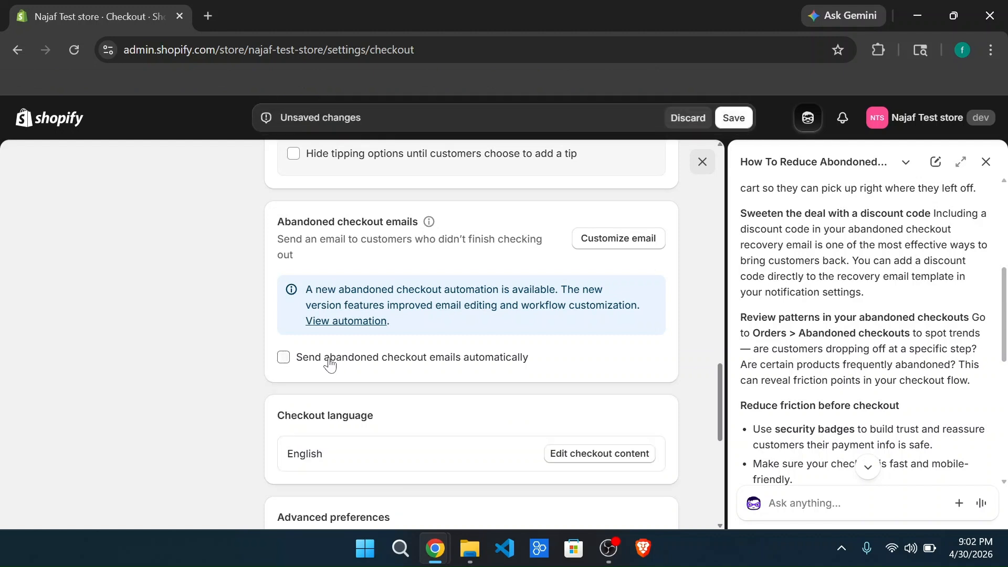
{"action": "left_click", "coordinate": [283, 357]}
{"action": "scroll", "coordinate": [376, 412], "scroll_direction": "down", "scroll_amount": 1}
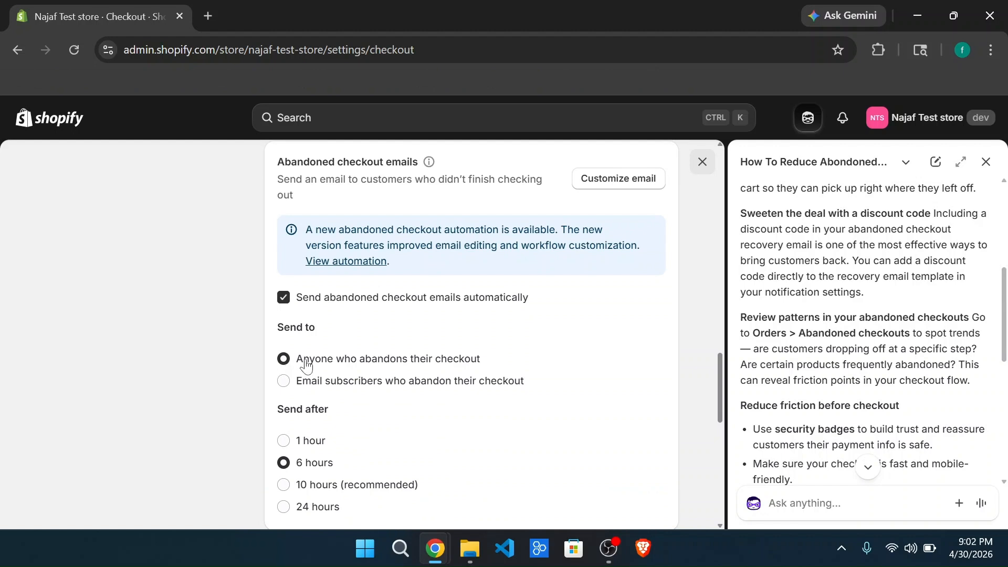
{"action": "scroll", "coordinate": [431, 397], "scroll_direction": "down", "scroll_amount": 1}
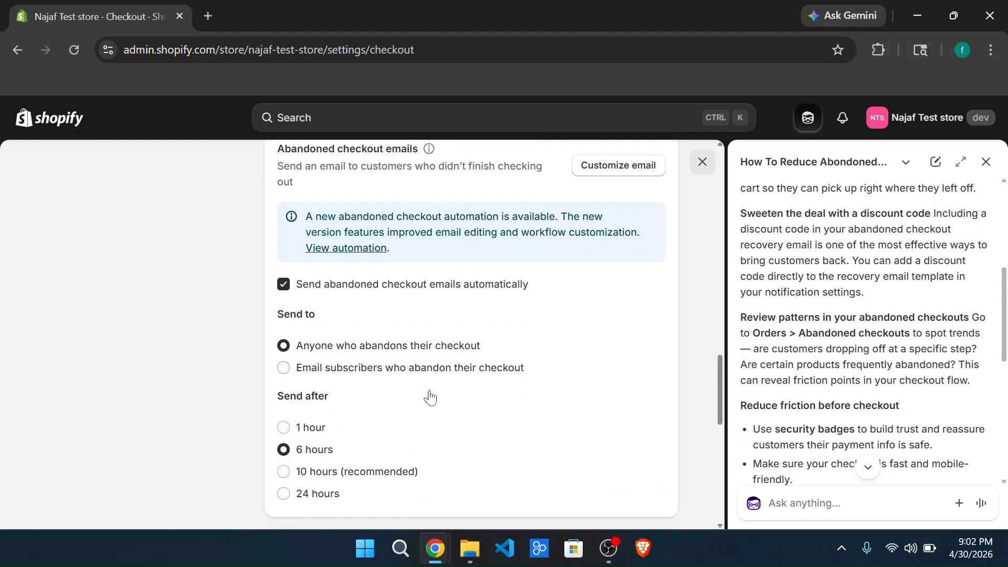
{"action": "scroll", "coordinate": [430, 397], "scroll_direction": "down", "scroll_amount": 1}
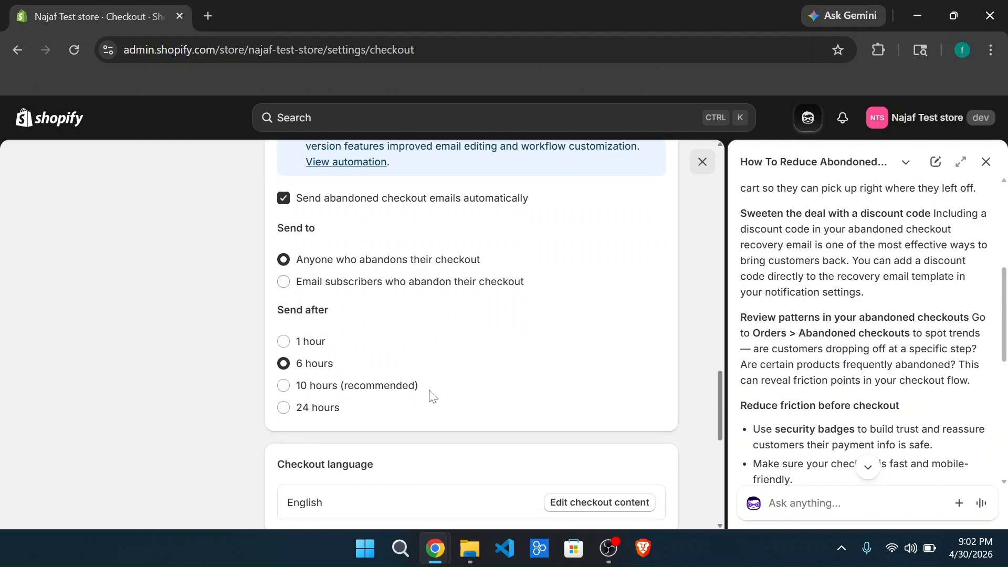
{"action": "left_click", "coordinate": [283, 387]}
{"action": "scroll", "coordinate": [421, 394], "scroll_direction": "down", "scroll_amount": 2}
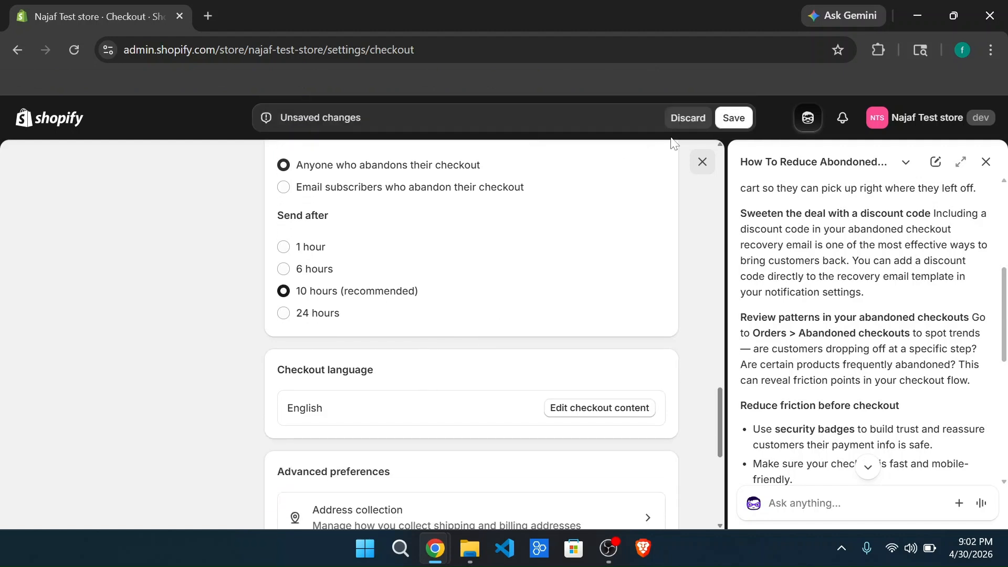
{"action": "left_click", "coordinate": [733, 120]}
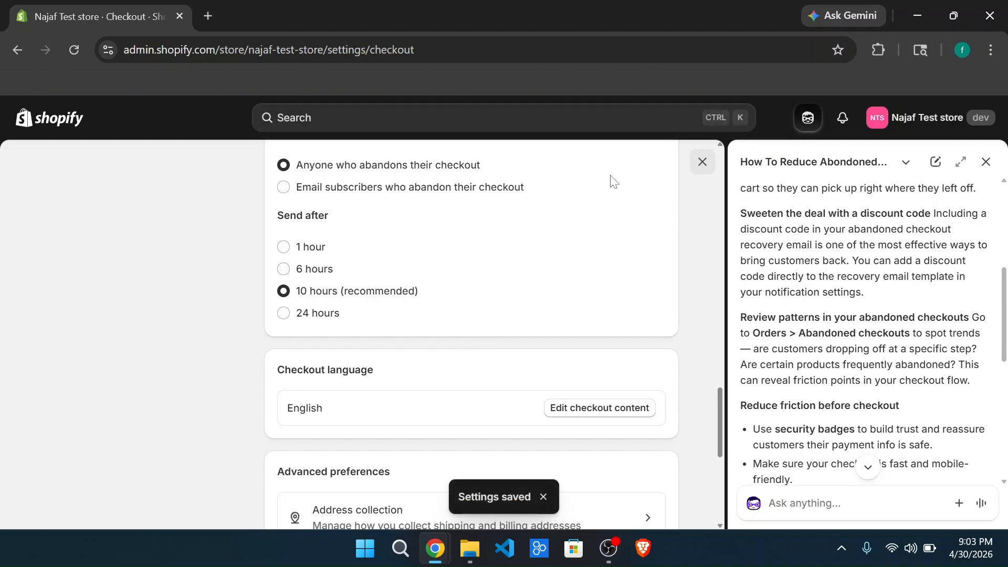
Step: Look over the checkout settings and return to the store's admin home page
{"action": "scroll", "coordinate": [403, 309], "scroll_direction": "up", "scroll_amount": 1}
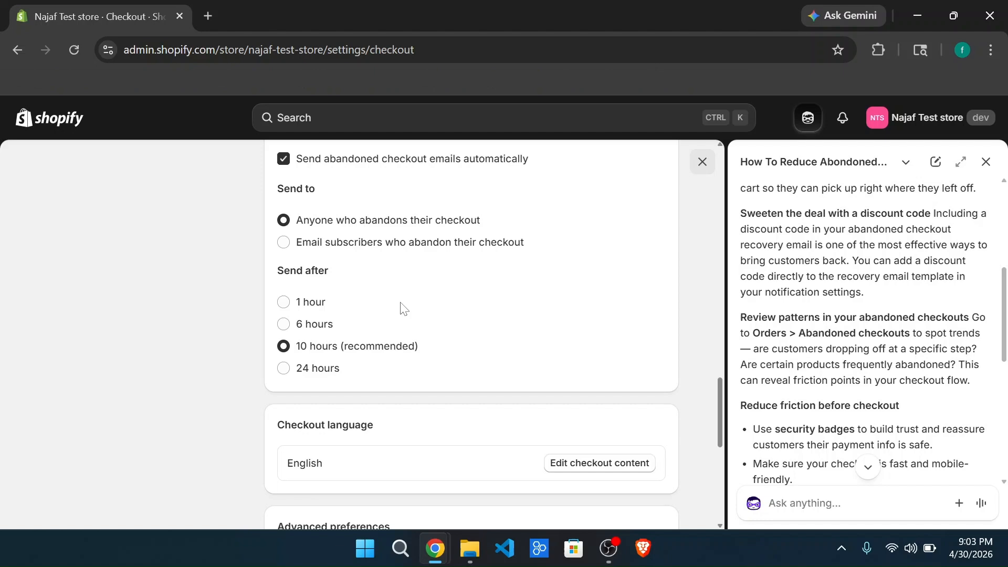
{"action": "scroll", "coordinate": [249, 335], "scroll_direction": "up", "scroll_amount": 15}
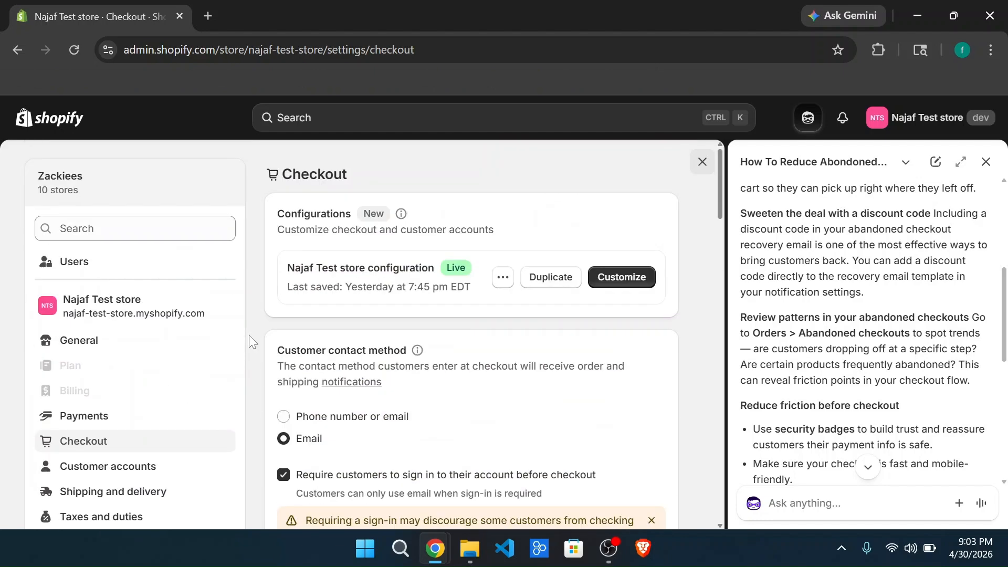
{"action": "scroll", "coordinate": [248, 335], "scroll_direction": "down", "scroll_amount": 4}
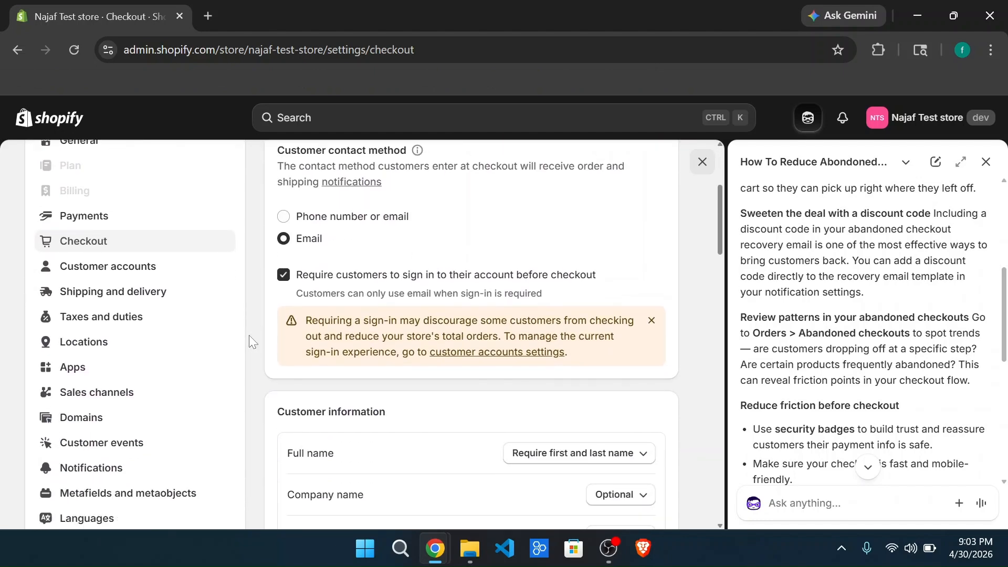
{"action": "scroll", "coordinate": [249, 335], "scroll_direction": "up", "scroll_amount": 5}
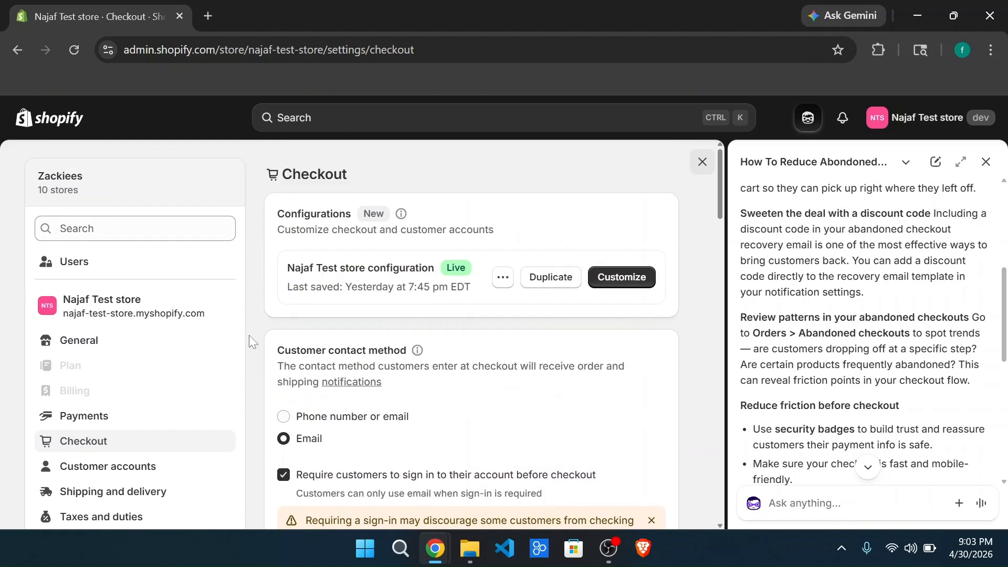
{"action": "left_click", "coordinate": [18, 52]}
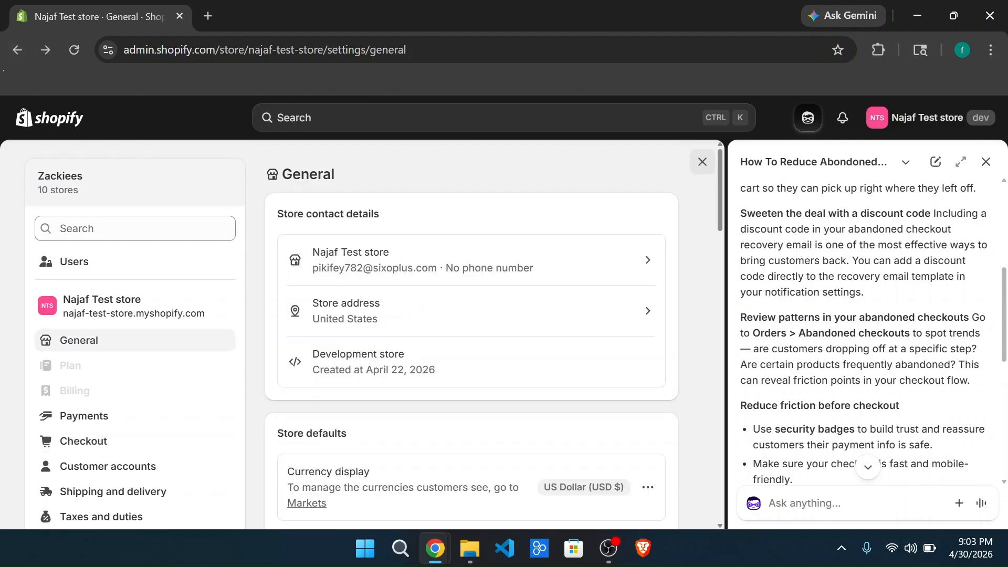
{"action": "left_click", "coordinate": [21, 55]}
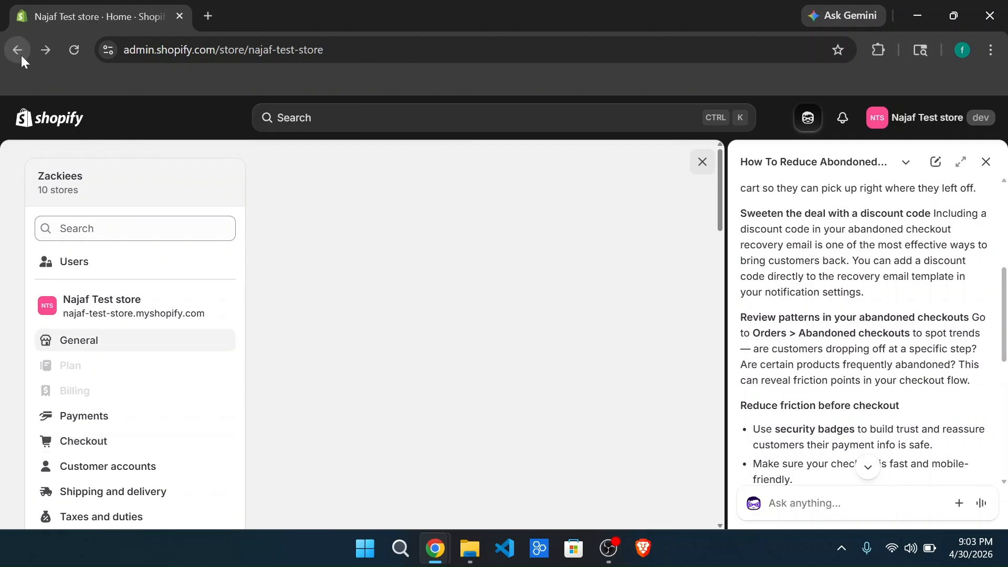
Step: Open the Marketing automations page and look over the Shopify Messaging app offered there
{"action": "left_click", "coordinate": [83, 253]}
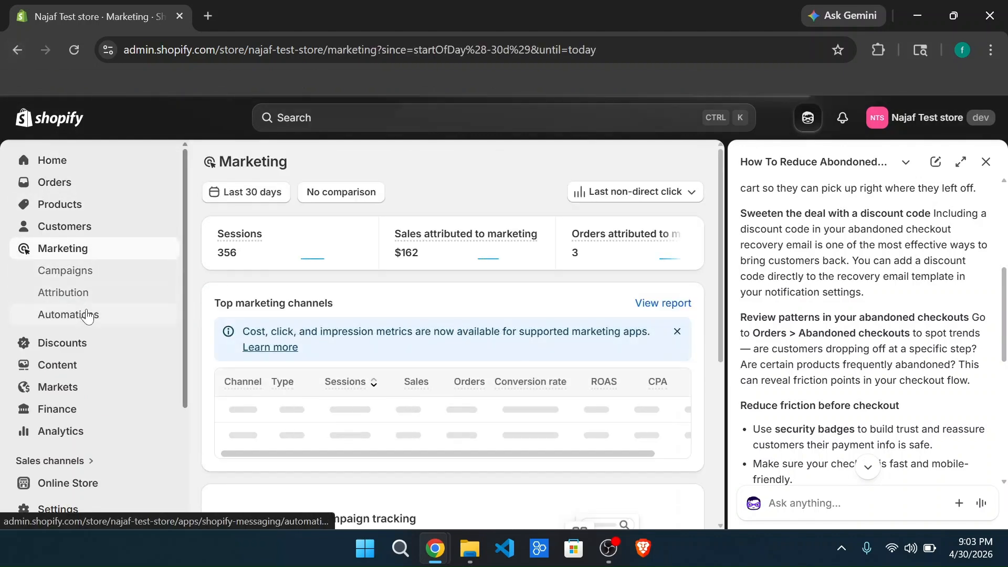
{"action": "left_click", "coordinate": [81, 315]}
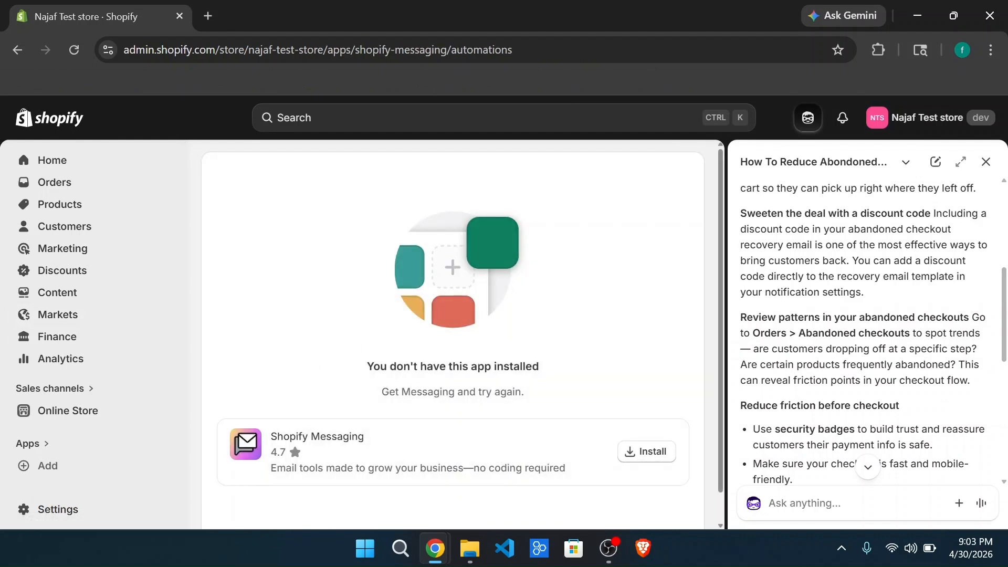
{"action": "scroll", "coordinate": [453, 334], "scroll_direction": "down", "scroll_amount": 1}
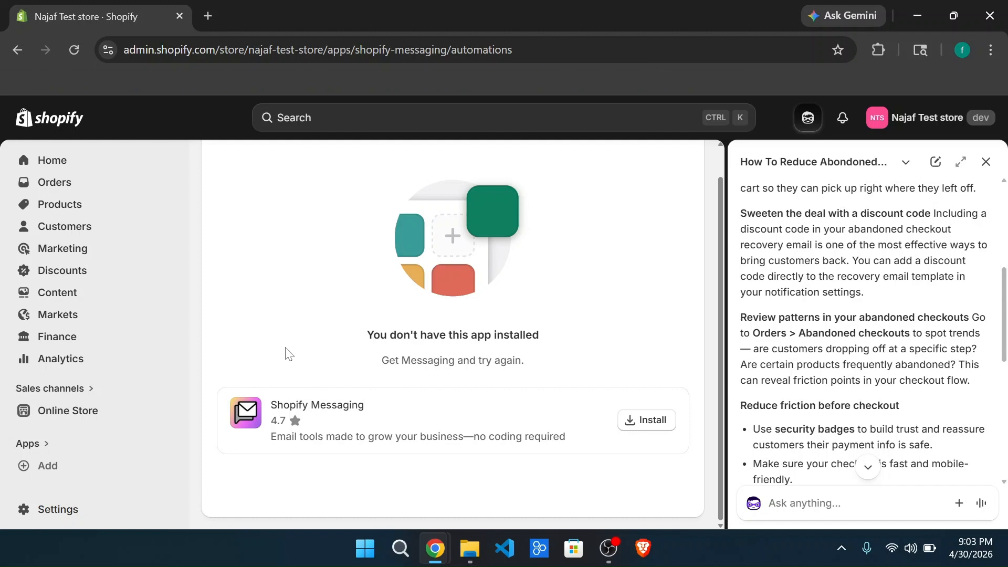
{"action": "scroll", "coordinate": [290, 355], "scroll_direction": "up", "scroll_amount": 1}
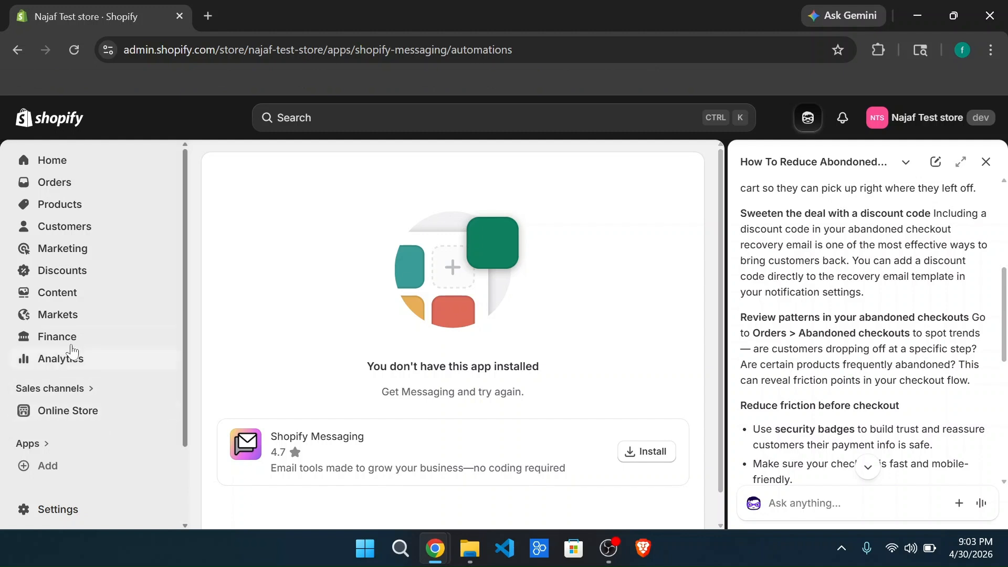
Step: Open the abandoned checkouts list of the store's orders
{"action": "left_click", "coordinate": [69, 184]}
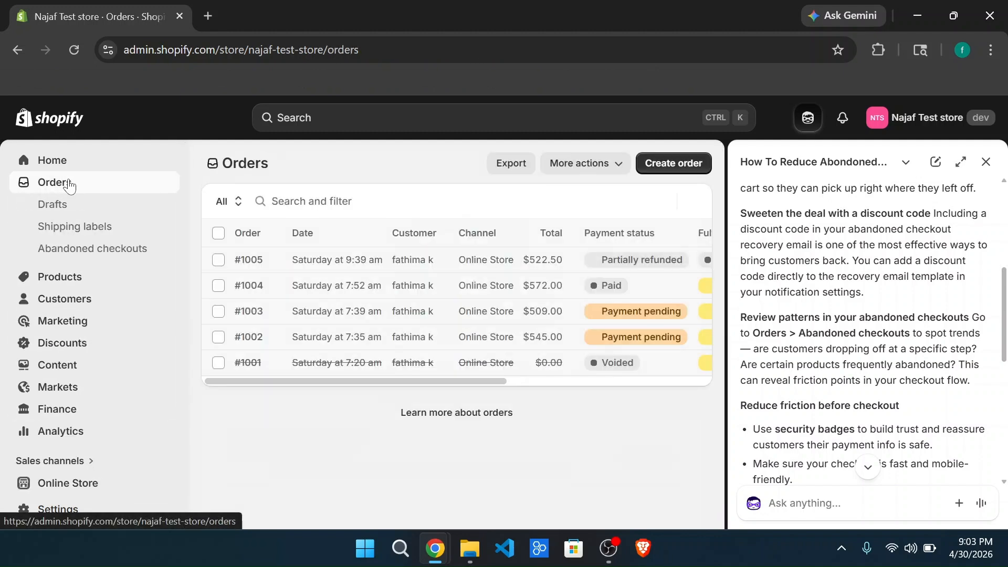
{"action": "left_click", "coordinate": [125, 253]}
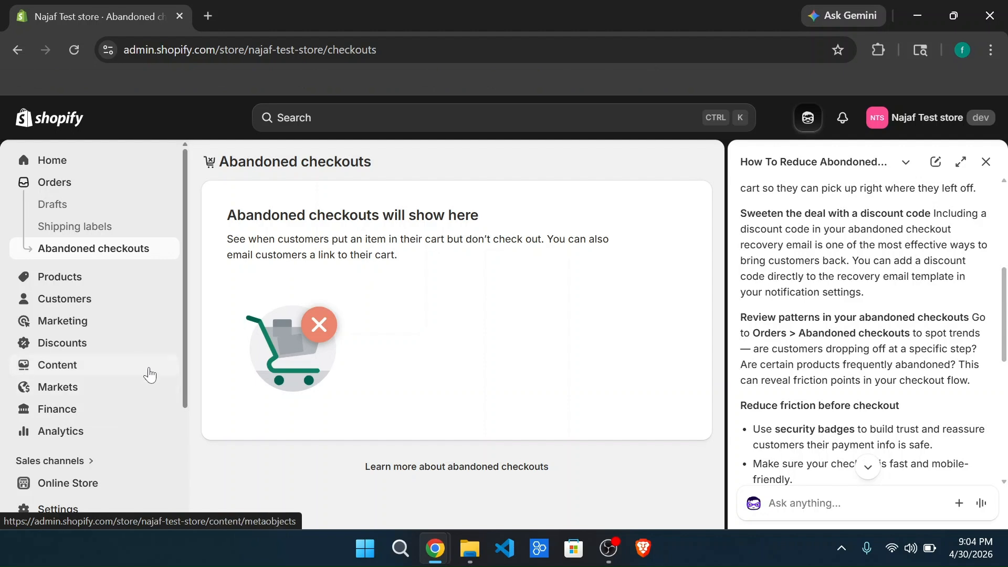
{"action": "scroll", "coordinate": [130, 427], "scroll_direction": "down", "scroll_amount": 3}
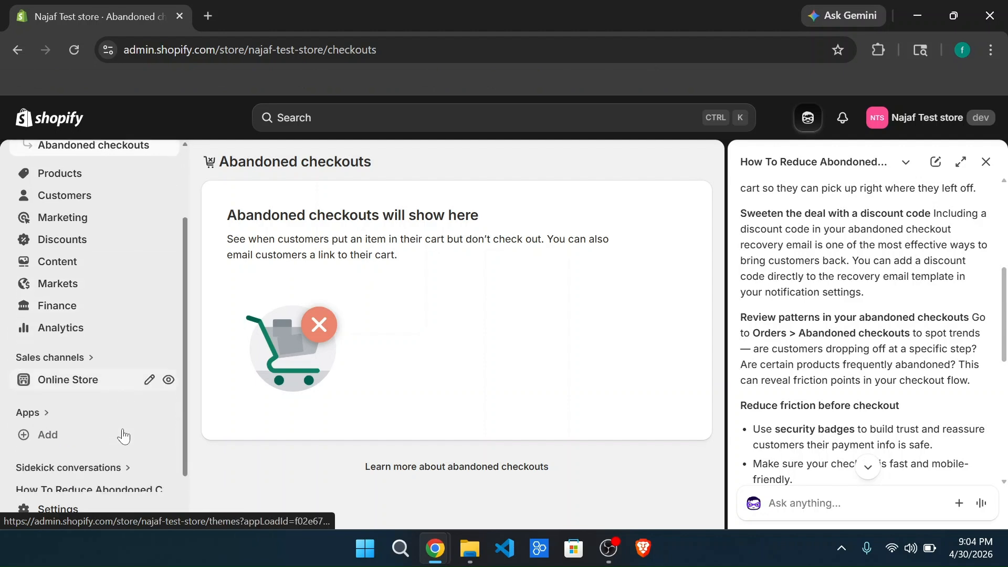
{"action": "scroll", "coordinate": [131, 394], "scroll_direction": "up", "scroll_amount": 3}
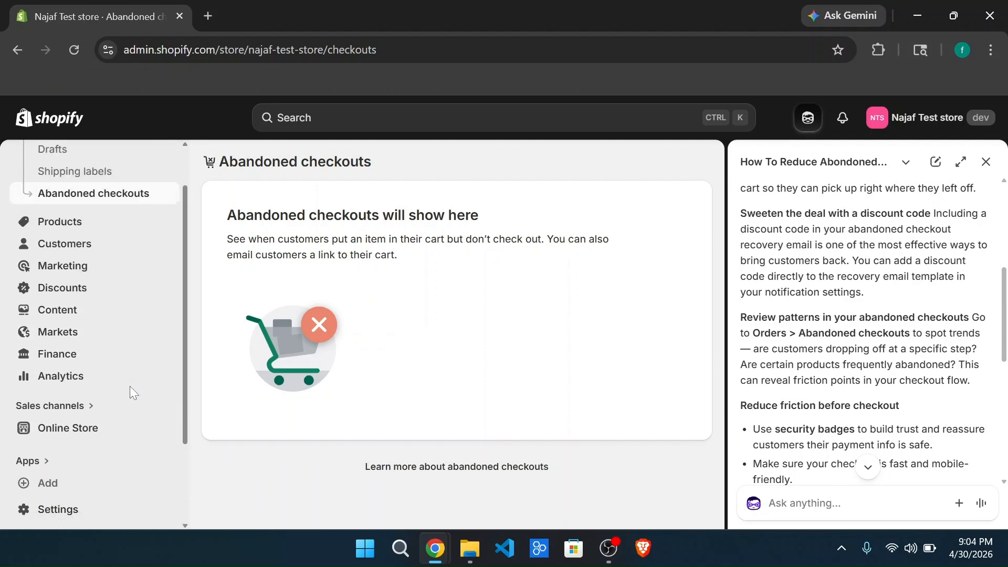
Step: Open the General profile under the store's Shipping and delivery settings
{"action": "scroll", "coordinate": [129, 391], "scroll_direction": "down", "scroll_amount": 3}
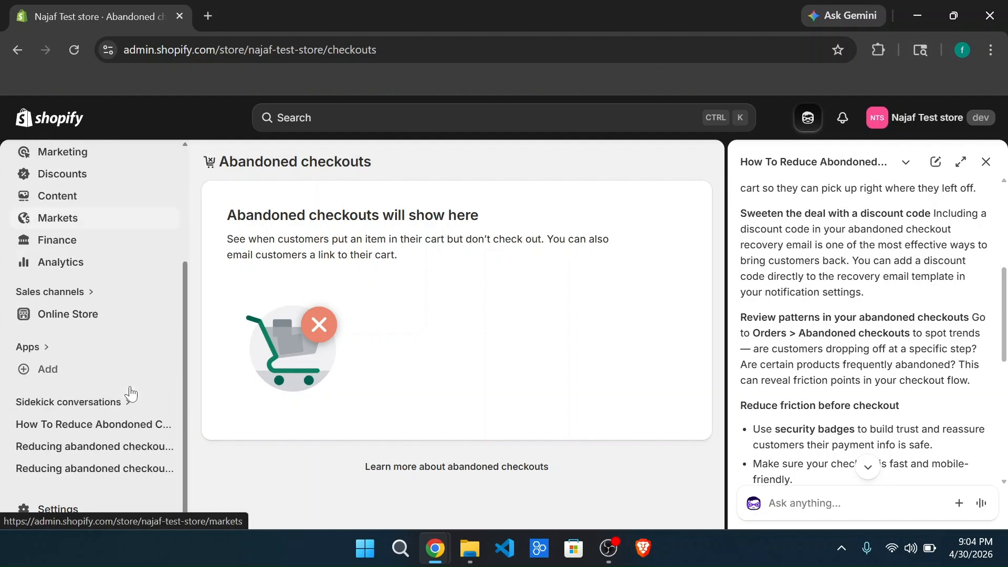
{"action": "left_click", "coordinate": [75, 513]}
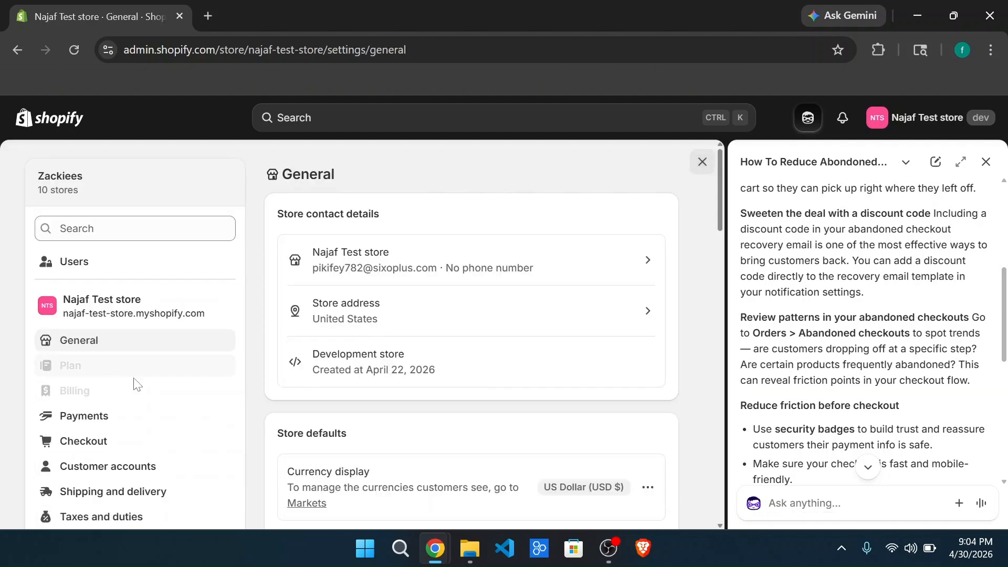
{"action": "scroll", "coordinate": [142, 398], "scroll_direction": "down", "scroll_amount": 1}
{"action": "scroll", "coordinate": [145, 404], "scroll_direction": "down", "scroll_amount": 1}
{"action": "left_click", "coordinate": [125, 401]}
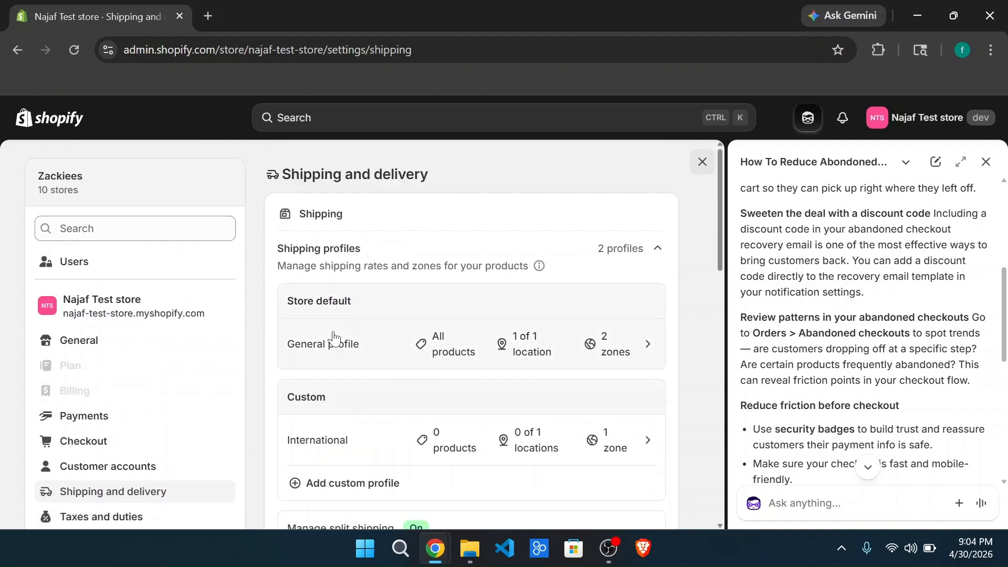
{"action": "left_click", "coordinate": [363, 353]}
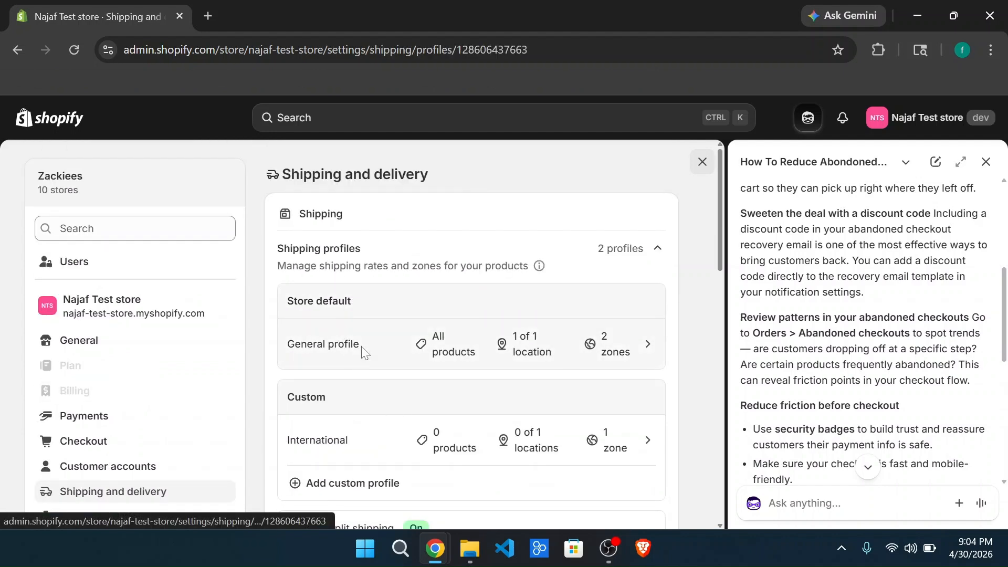
Step: Review the shipping rates in the General profile's India and International zones
{"action": "scroll", "coordinate": [481, 401], "scroll_direction": "down", "scroll_amount": 3}
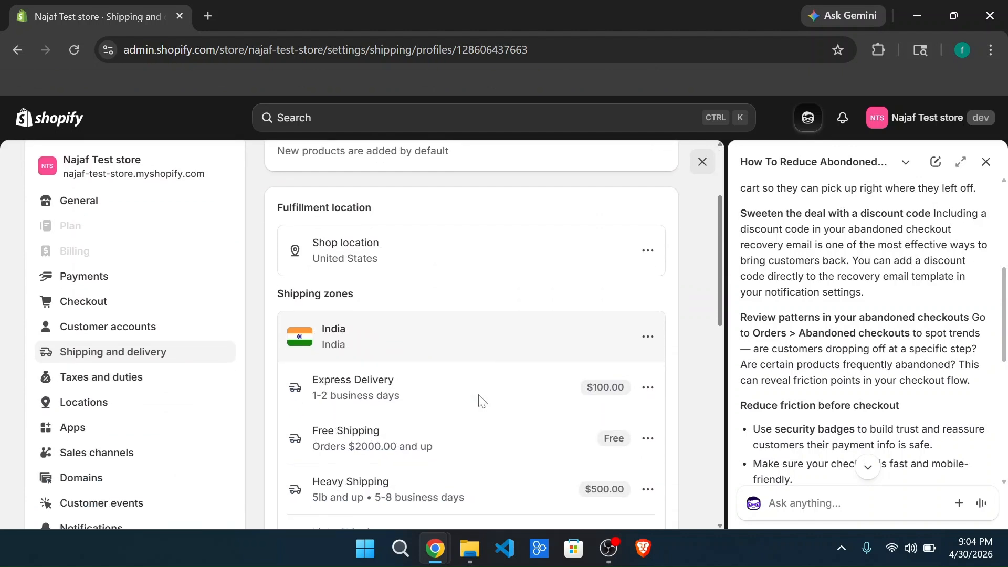
{"action": "scroll", "coordinate": [481, 401], "scroll_direction": "down", "scroll_amount": 2}
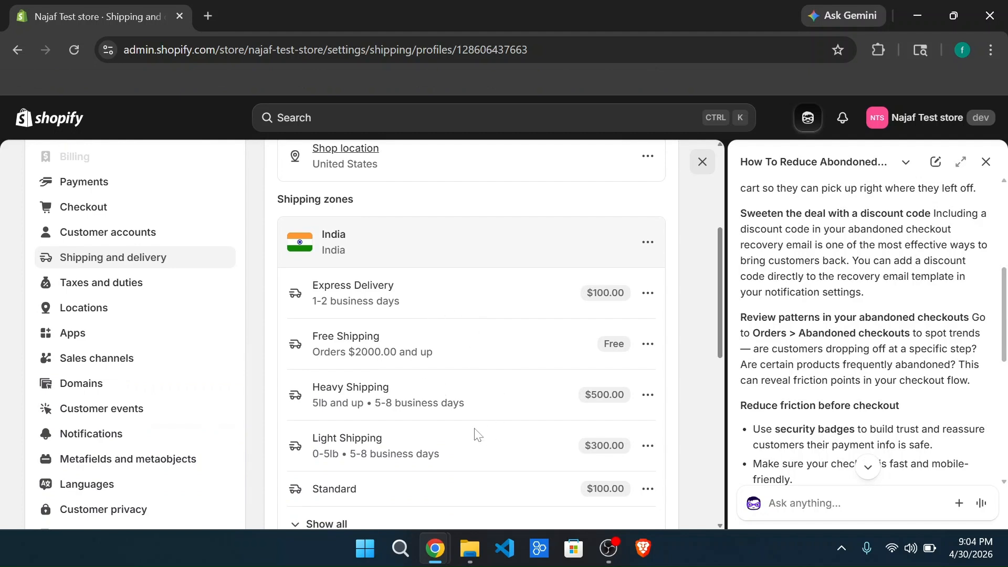
{"action": "scroll", "coordinate": [477, 434], "scroll_direction": "down", "scroll_amount": 2}
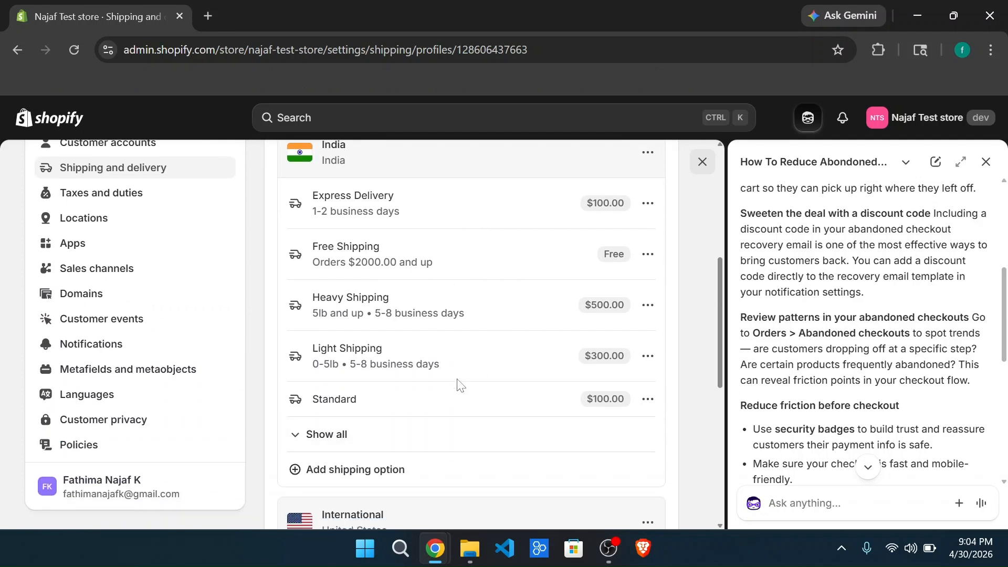
{"action": "scroll", "coordinate": [460, 385], "scroll_direction": "down", "scroll_amount": 6}
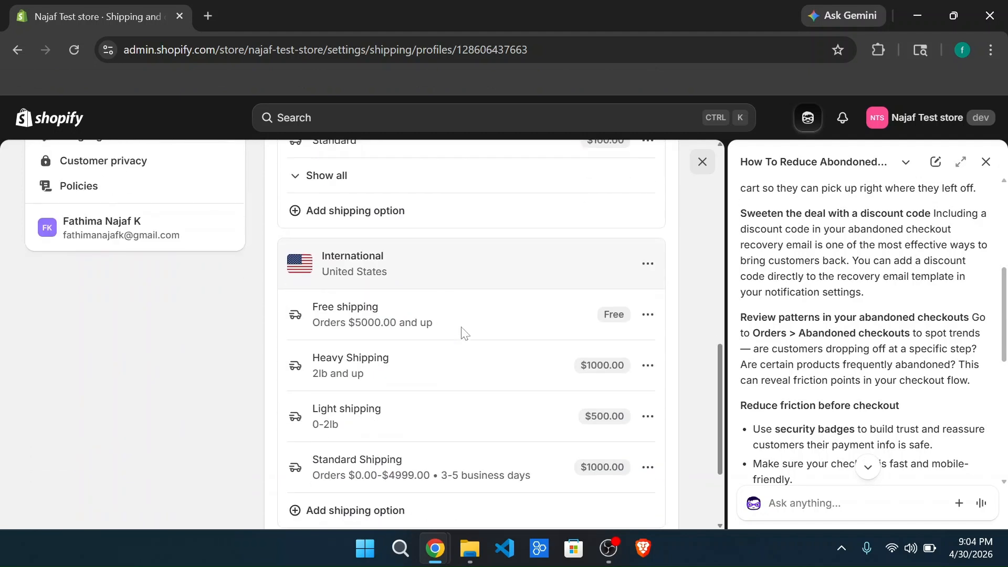
{"action": "scroll", "coordinate": [462, 333], "scroll_direction": "up", "scroll_amount": 6}
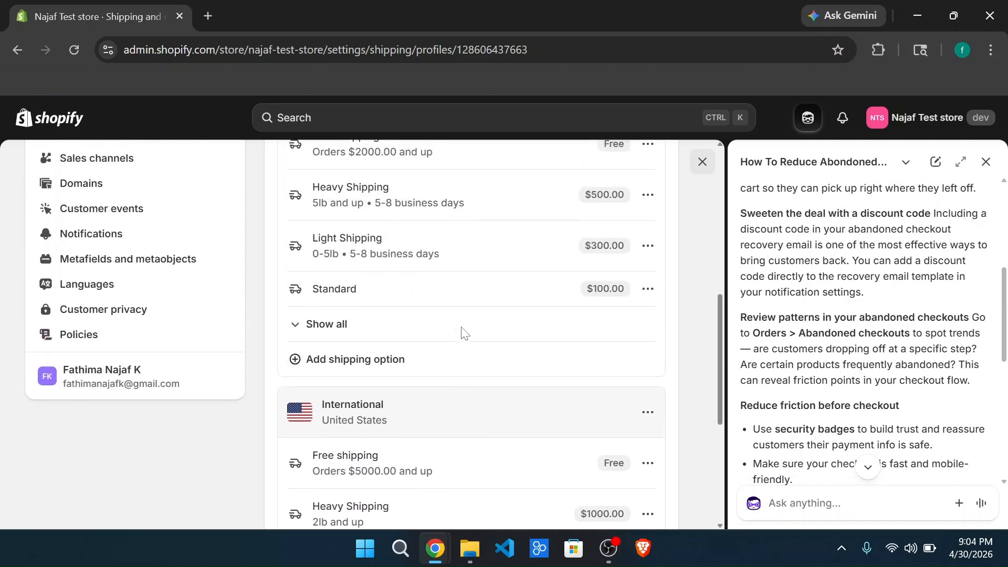
{"action": "scroll", "coordinate": [462, 333], "scroll_direction": "up", "scroll_amount": 1}
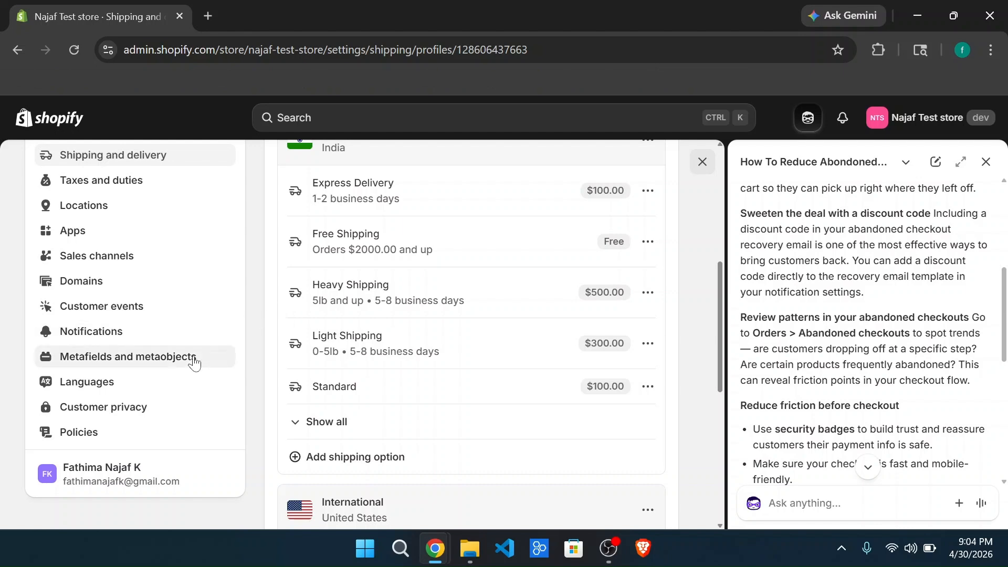
{"action": "scroll", "coordinate": [182, 384], "scroll_direction": "up", "scroll_amount": 4}
{"action": "scroll", "coordinate": [182, 389], "scroll_direction": "up", "scroll_amount": 3}
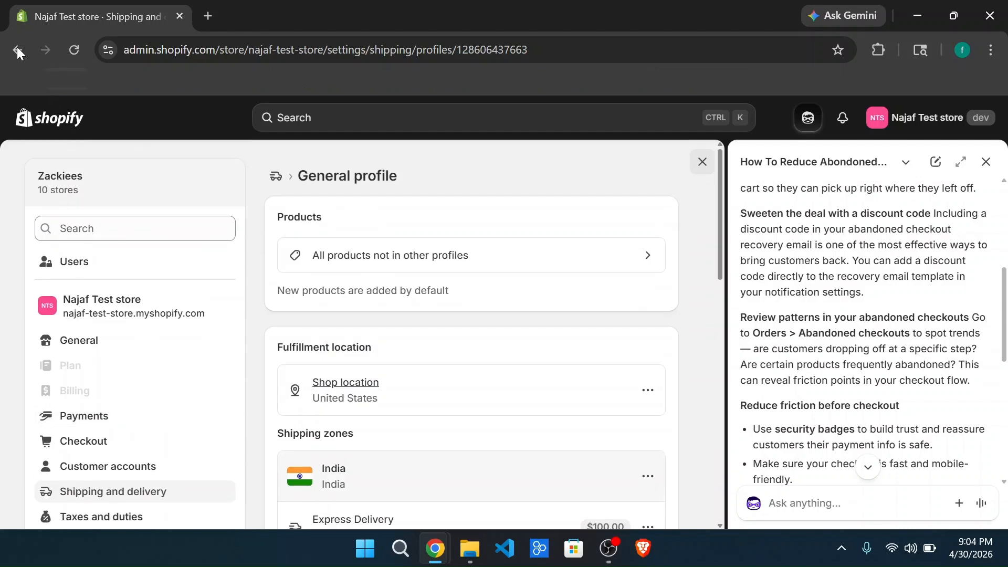
Step: Leave the store settings and start a new amount-off-order discount from the Discounts page
{"action": "left_click", "coordinate": [17, 51]}
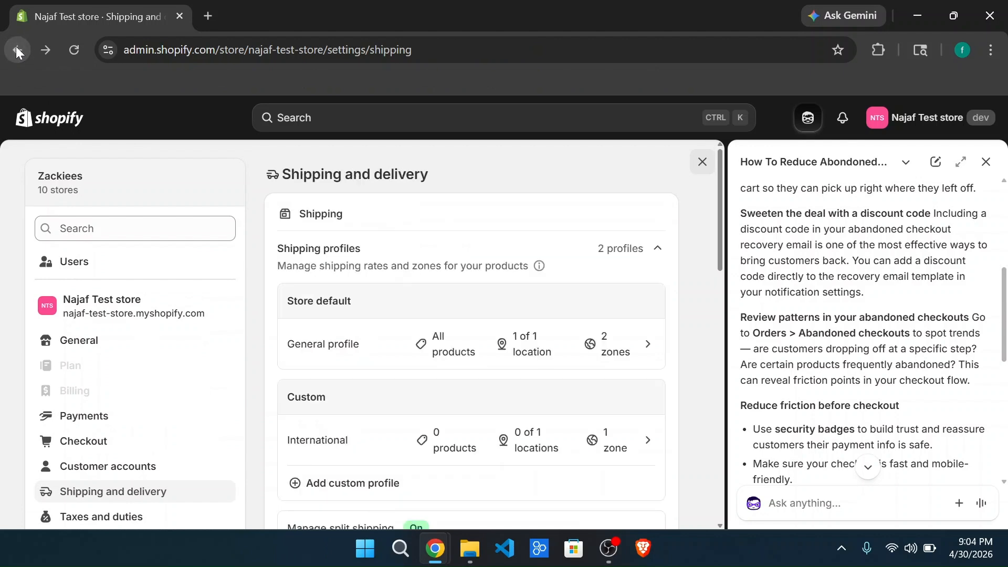
{"action": "left_click", "coordinate": [17, 50]}
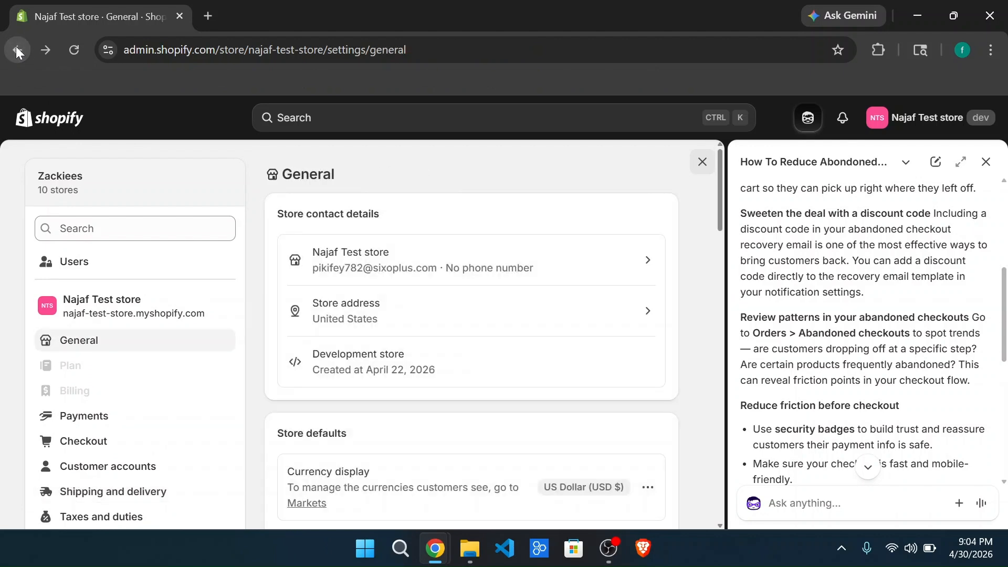
{"action": "left_click", "coordinate": [16, 47]}
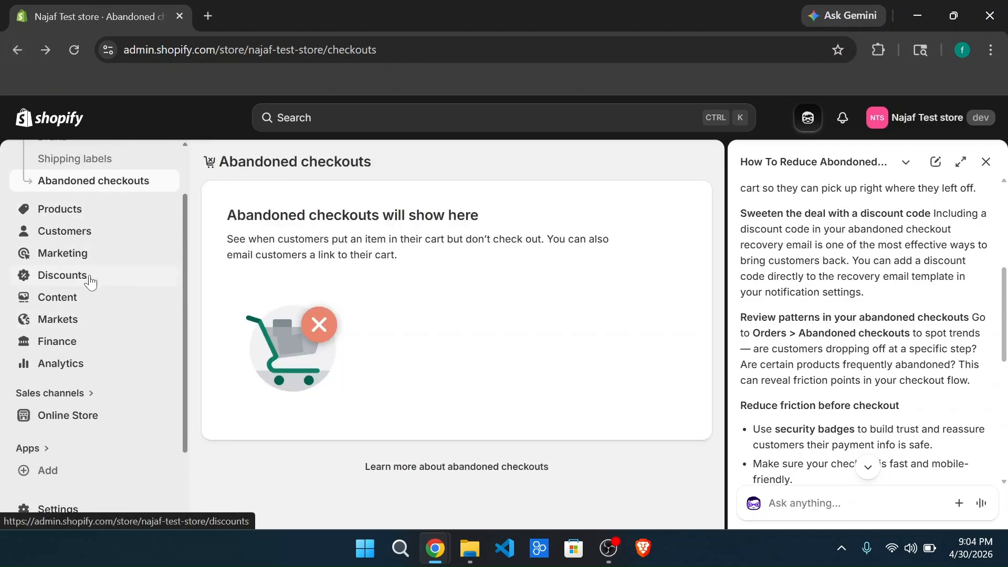
{"action": "left_click", "coordinate": [90, 275]}
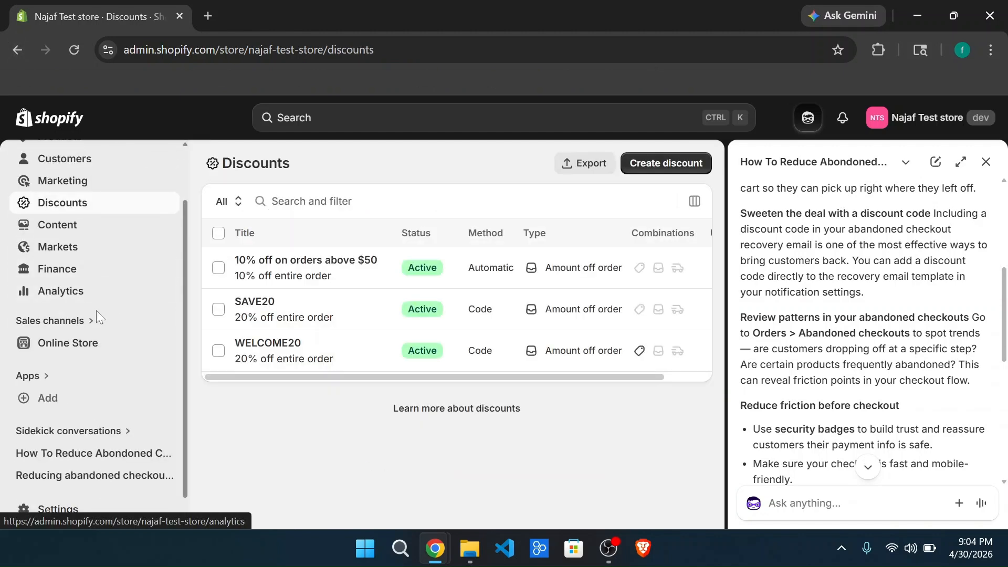
{"action": "left_click", "coordinate": [685, 165]}
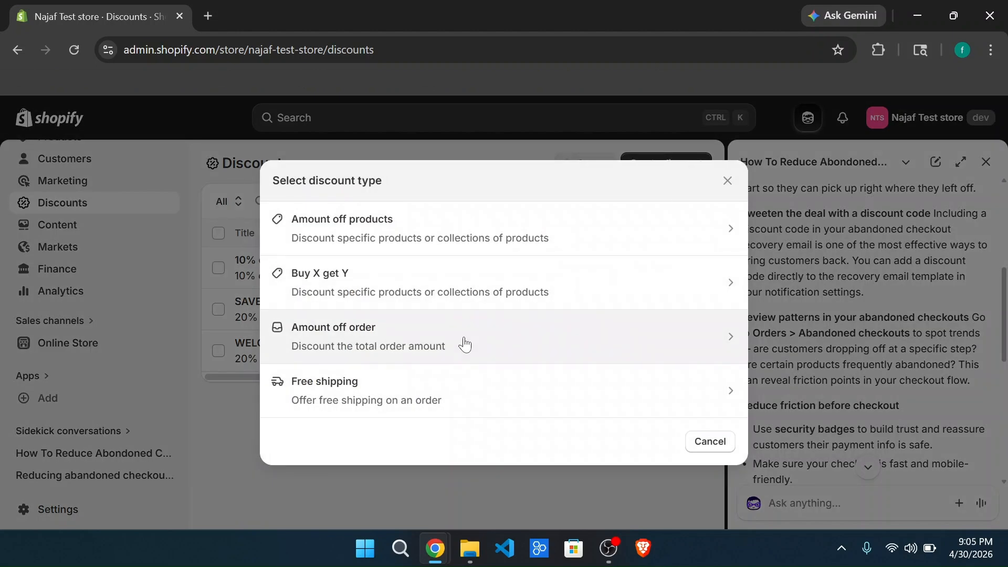
{"action": "left_click", "coordinate": [465, 344]}
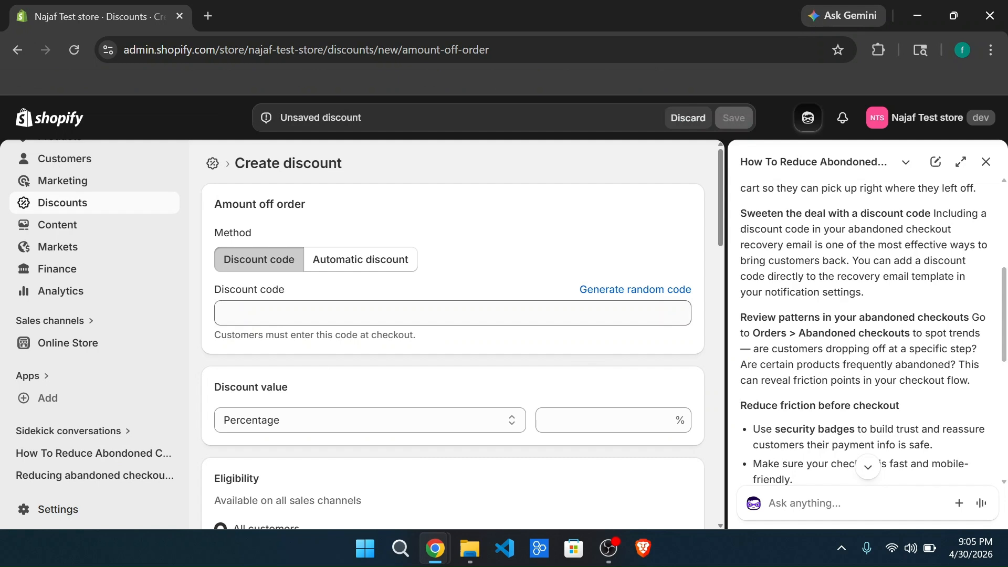
Step: Give the new discount the code SAVE30 and a percentage value of 30%
{"action": "left_click", "coordinate": [453, 314]}
{"action": "key", "text": "Caps_Lock"}
{"action": "type", "text": "SA"}
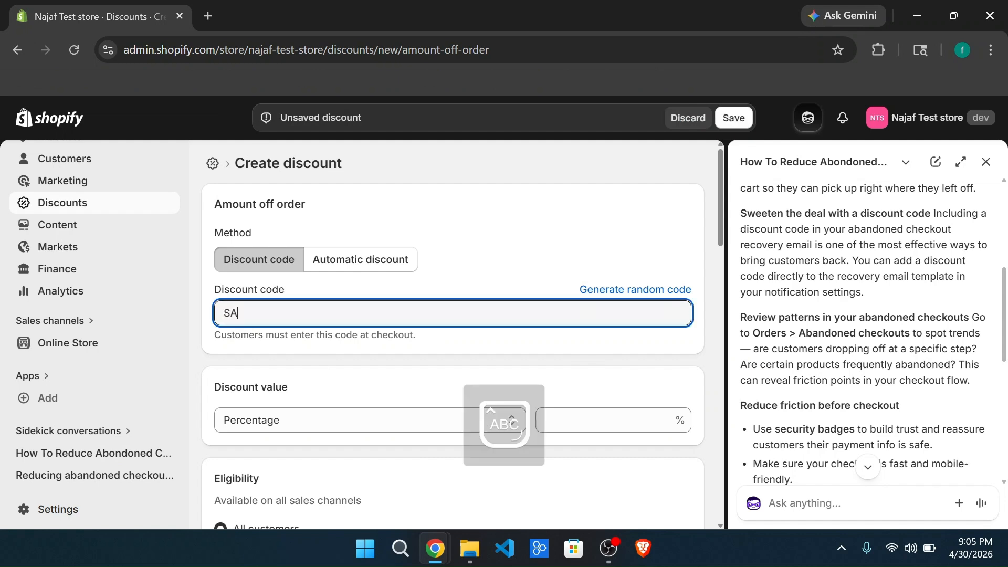
{"action": "type", "text": "VE30"}
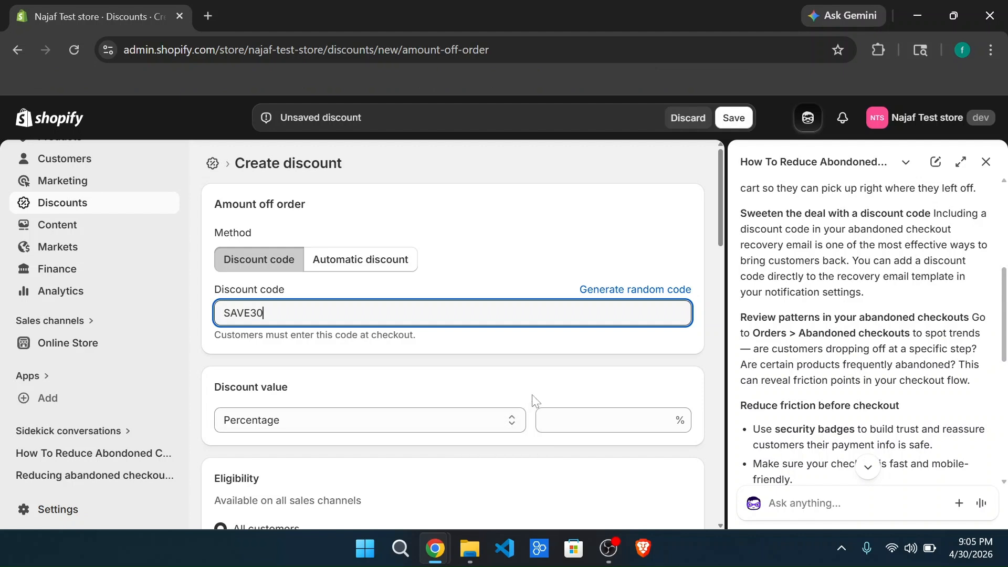
{"action": "left_click", "coordinate": [546, 420]}
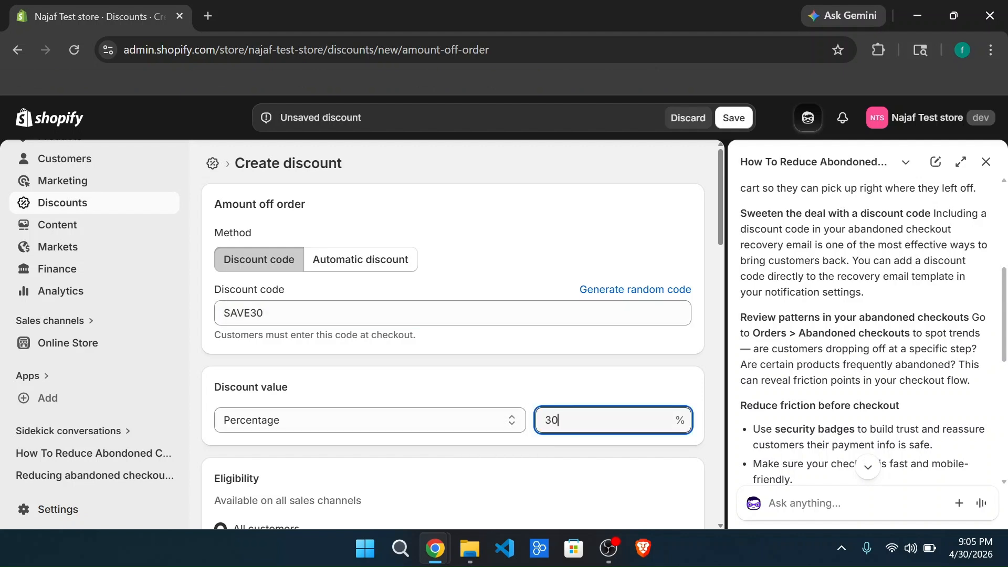
Step: Limit the discount to one use per customer, keeping all customers eligible and no minimum purchase requirement
{"action": "scroll", "coordinate": [420, 408], "scroll_direction": "down", "scroll_amount": 2}
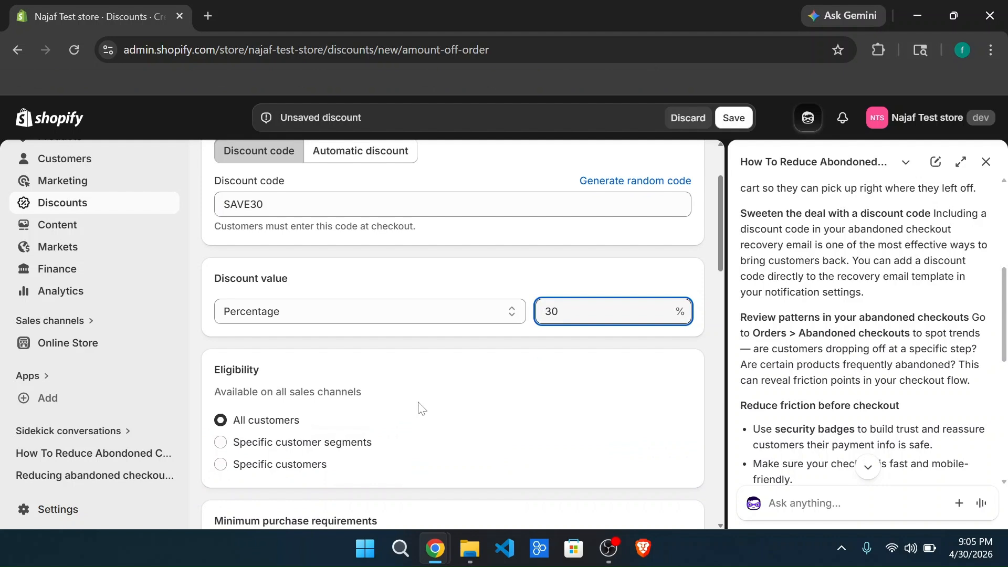
{"action": "scroll", "coordinate": [353, 426], "scroll_direction": "down", "scroll_amount": 2}
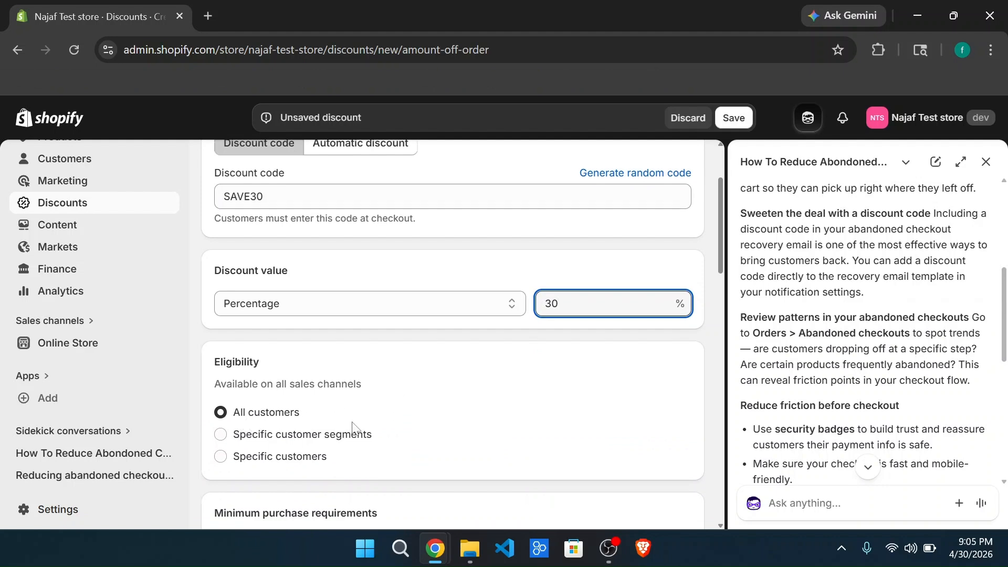
{"action": "scroll", "coordinate": [353, 427], "scroll_direction": "down", "scroll_amount": 1}
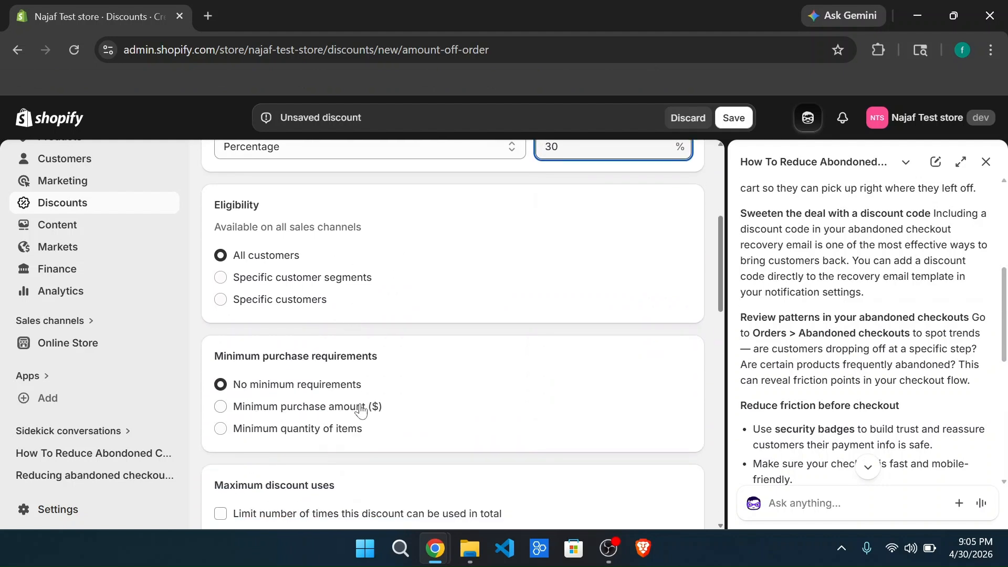
{"action": "scroll", "coordinate": [361, 410], "scroll_direction": "down", "scroll_amount": 2}
{"action": "scroll", "coordinate": [320, 415], "scroll_direction": "down", "scroll_amount": 1}
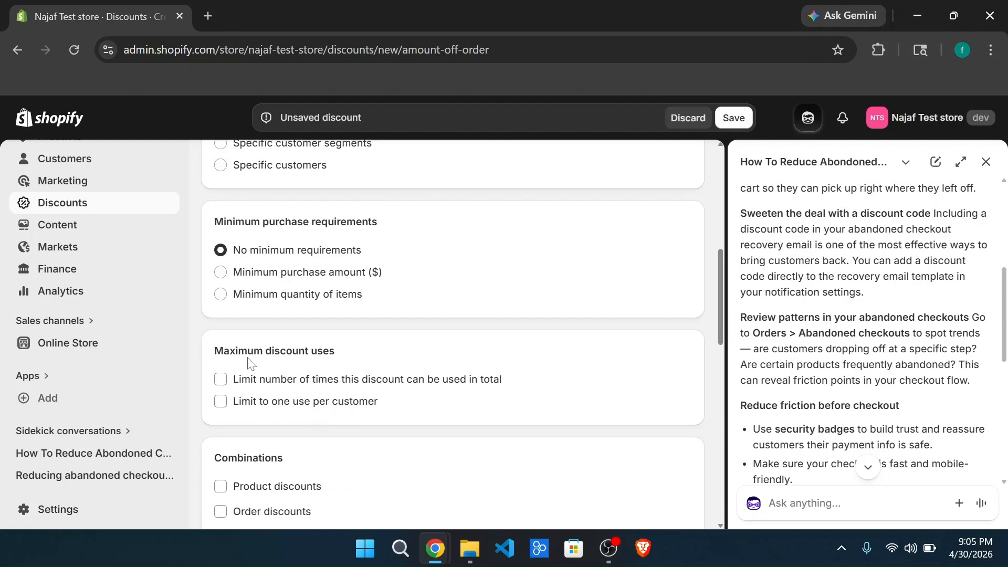
{"action": "scroll", "coordinate": [342, 366], "scroll_direction": "down", "scroll_amount": 1}
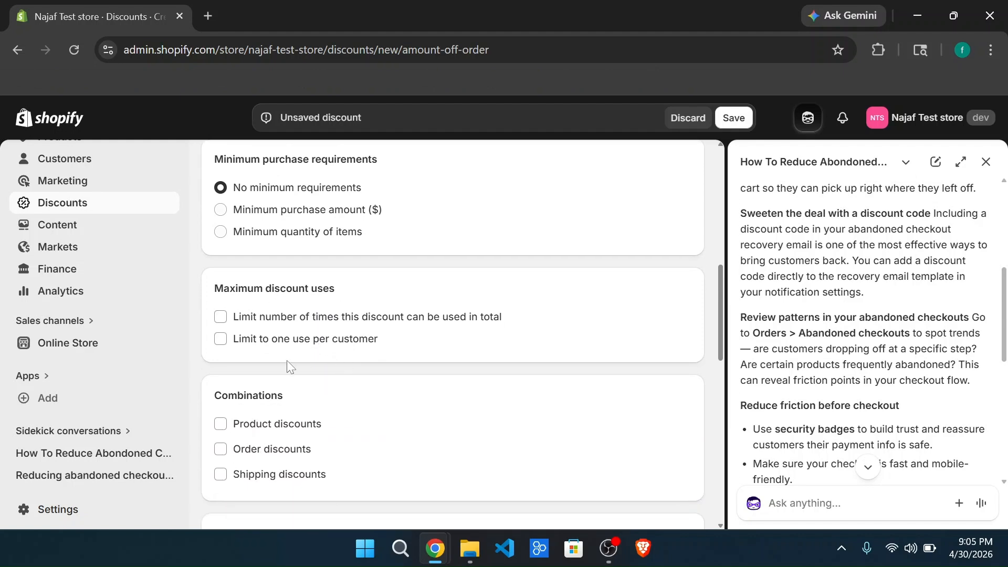
{"action": "left_click", "coordinate": [221, 339]}
Step: Turn on an end date for the discount and set it to 2026-05-09
{"action": "scroll", "coordinate": [376, 382], "scroll_direction": "down", "scroll_amount": 3}
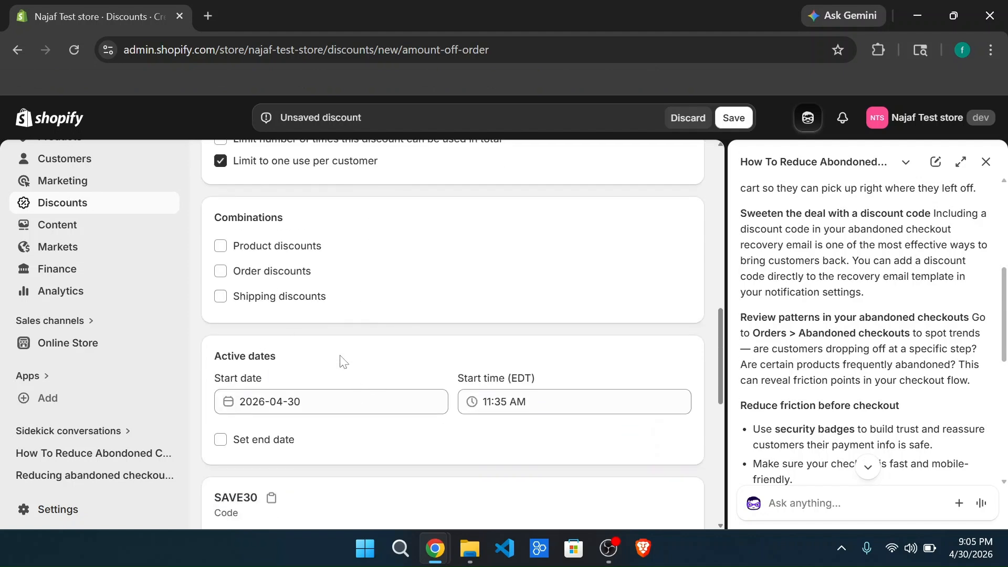
{"action": "left_click", "coordinate": [332, 401]}
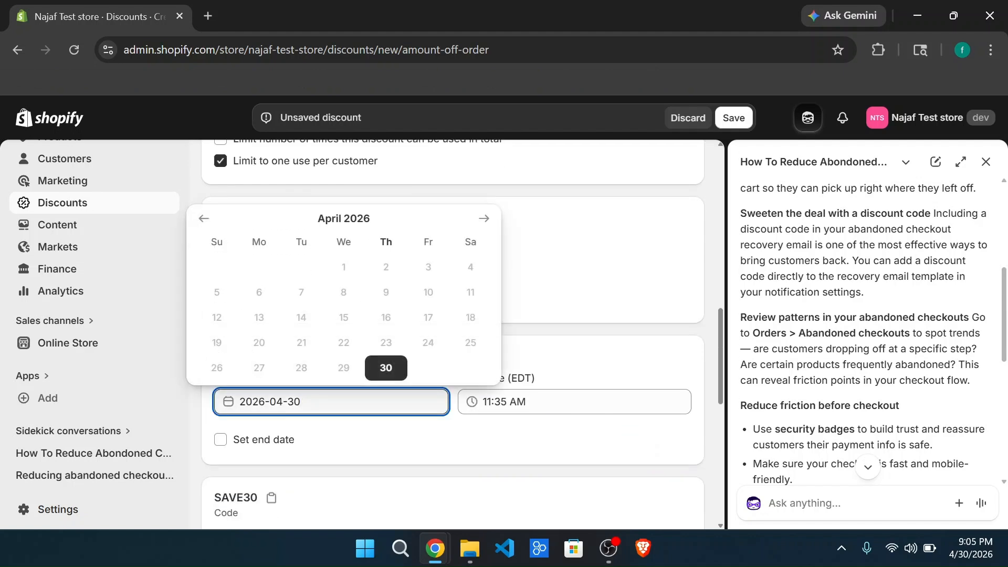
{"action": "left_click", "coordinate": [220, 439]}
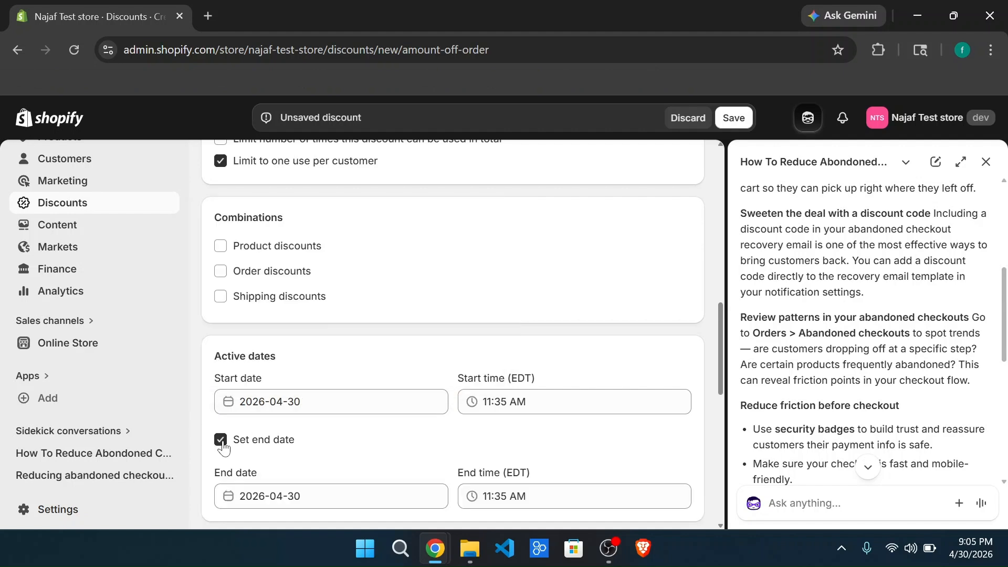
{"action": "scroll", "coordinate": [326, 446], "scroll_direction": "down", "scroll_amount": 1}
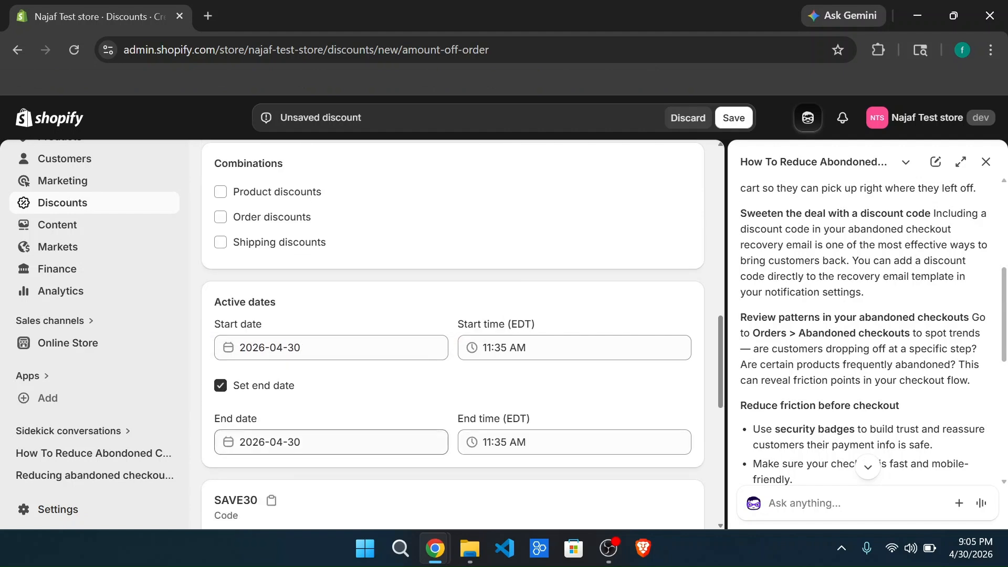
{"action": "left_click", "coordinate": [343, 437]}
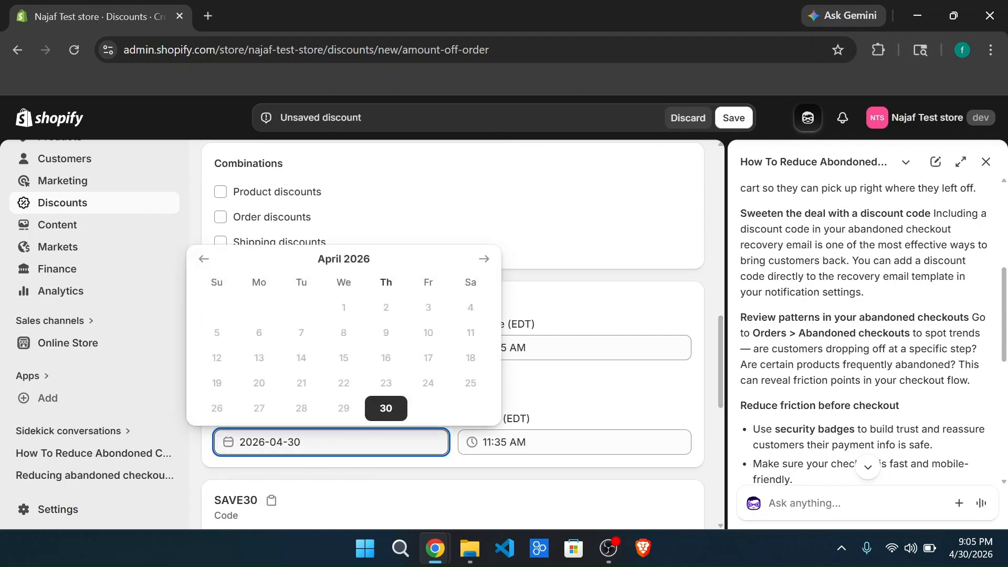
{"action": "left_click", "coordinate": [482, 261]}
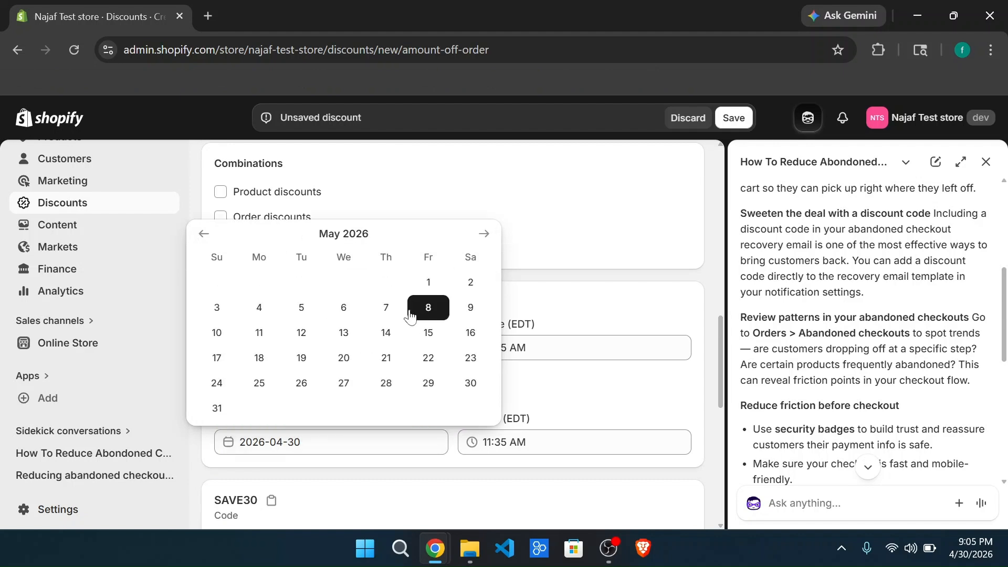
{"action": "left_click", "coordinate": [469, 307]}
Step: Check the summary of the SAVE30 discount and save it
{"action": "scroll", "coordinate": [453, 441], "scroll_direction": "down", "scroll_amount": 2}
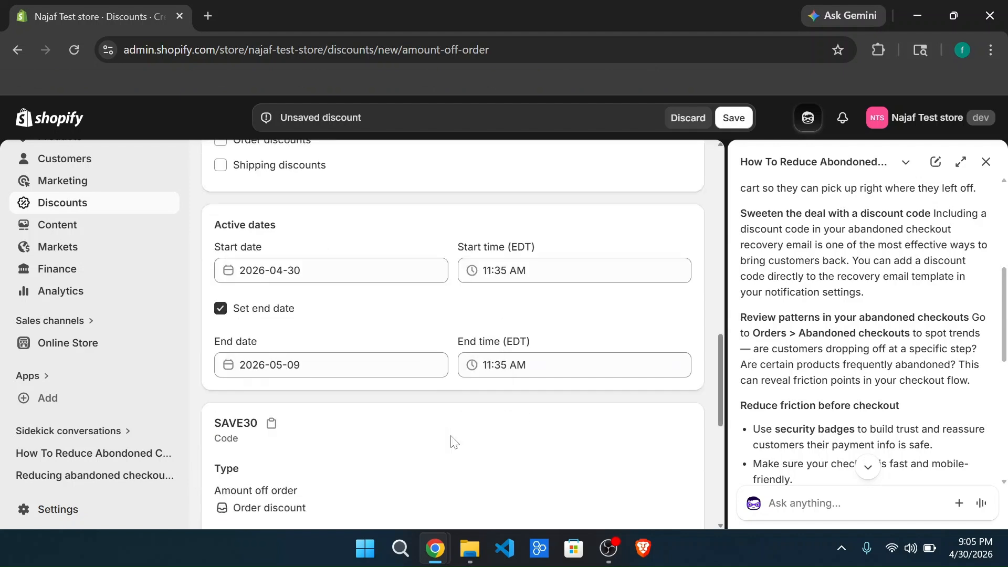
{"action": "scroll", "coordinate": [453, 441], "scroll_direction": "down", "scroll_amount": 7}
{"action": "scroll", "coordinate": [452, 441], "scroll_direction": "up", "scroll_amount": 5}
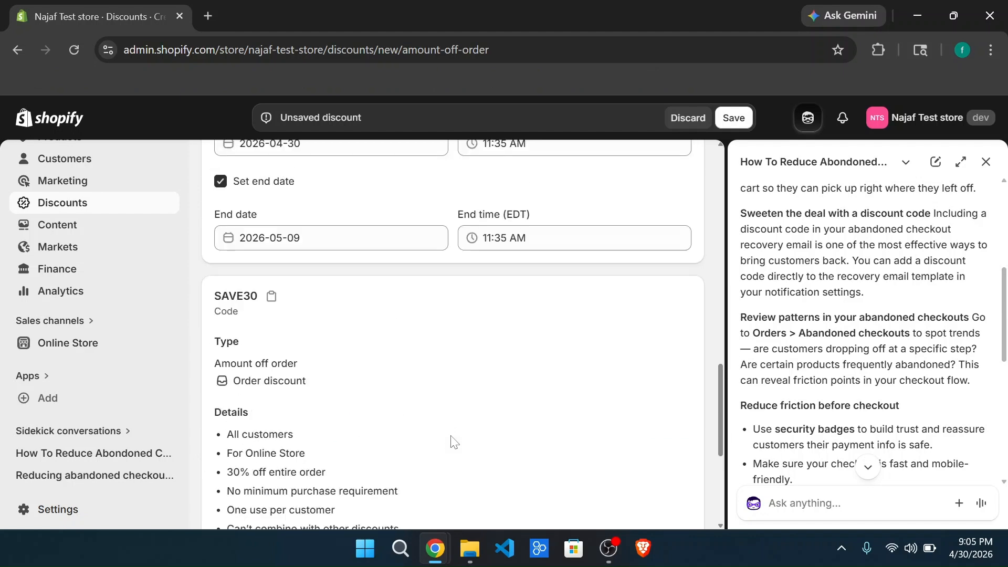
{"action": "scroll", "coordinate": [452, 441], "scroll_direction": "up", "scroll_amount": 10}
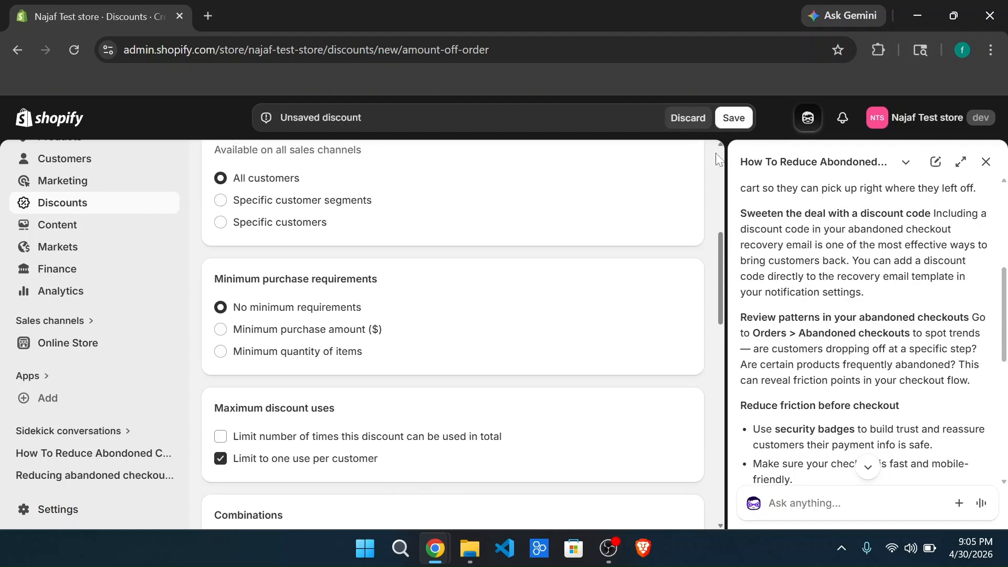
{"action": "left_click", "coordinate": [733, 117]}
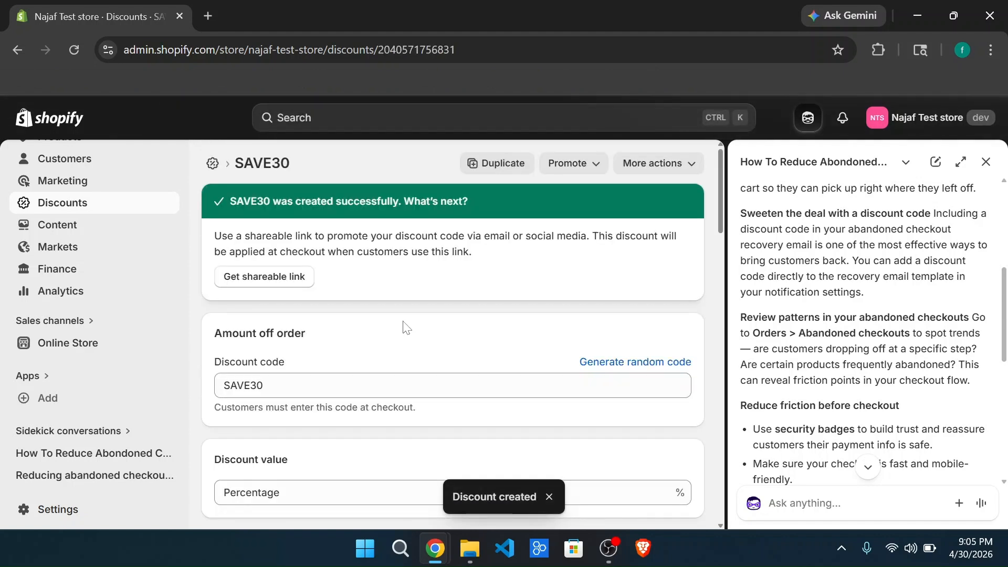
Step: Close the Sidekick assistant, open the live storefront from the Online Store themes page and look over its home page
{"action": "left_click", "coordinate": [115, 350]}
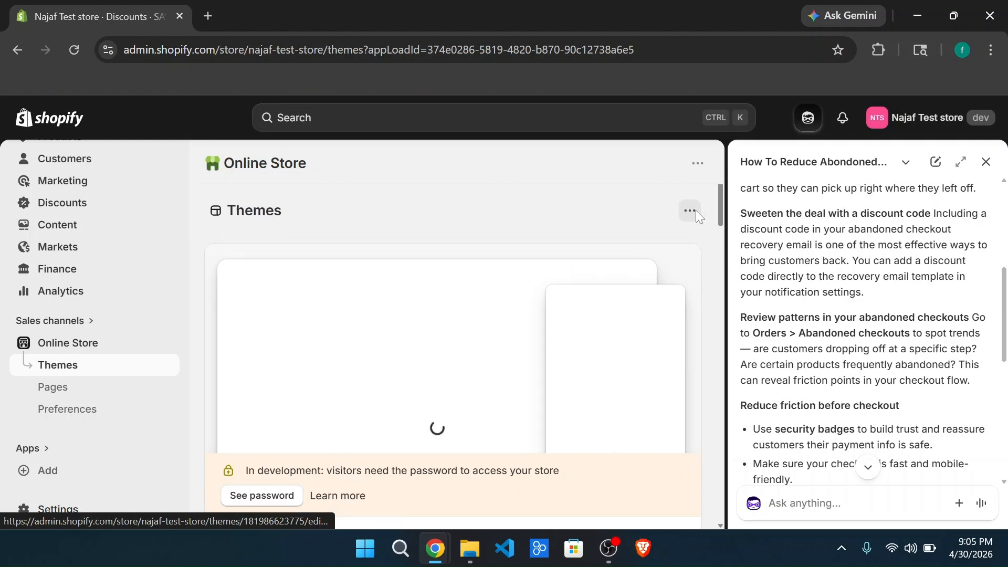
{"action": "left_click", "coordinate": [986, 163]}
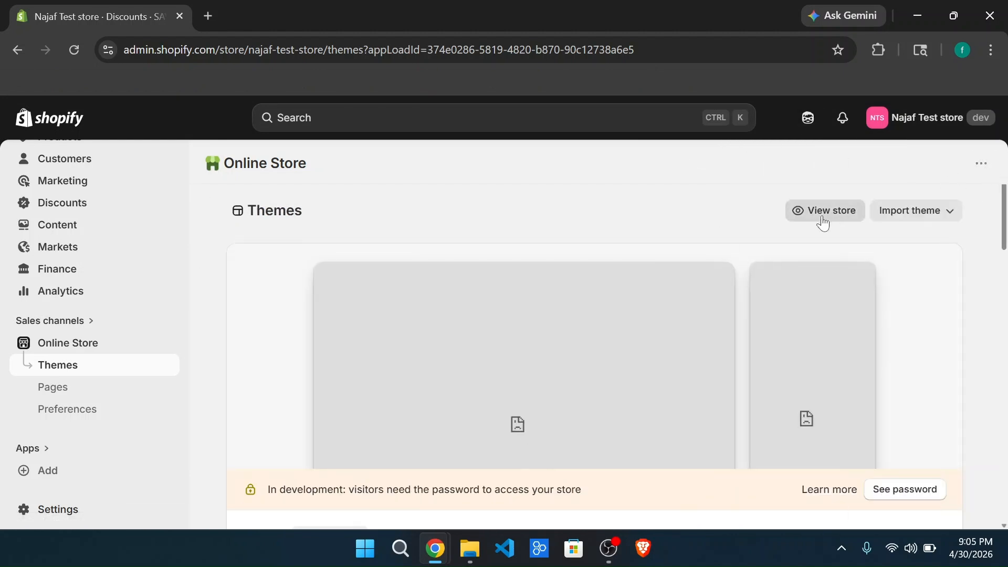
{"action": "left_click", "coordinate": [813, 212]}
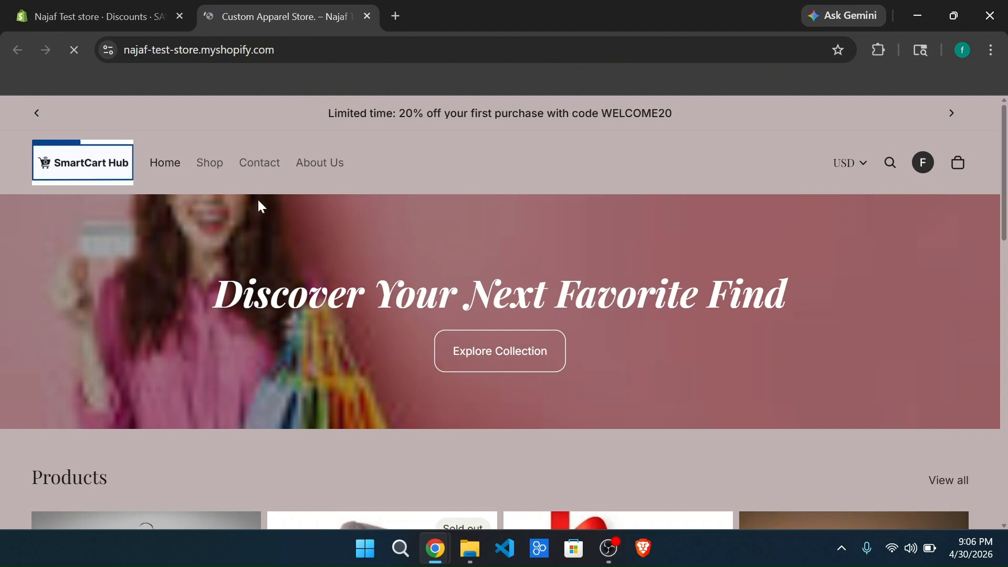
{"action": "scroll", "coordinate": [282, 173], "scroll_direction": "down", "scroll_amount": 1}
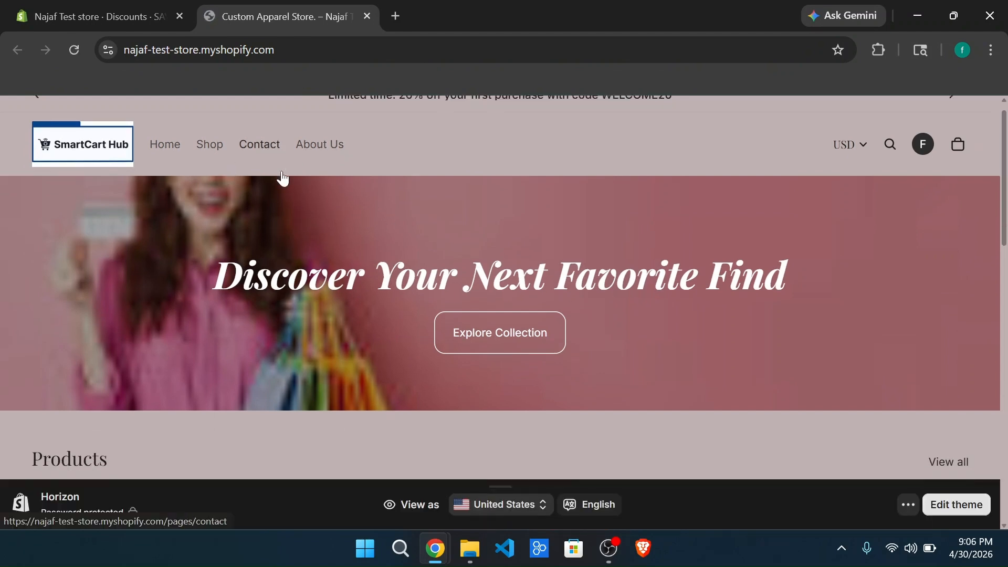
{"action": "scroll", "coordinate": [281, 179], "scroll_direction": "down", "scroll_amount": 10}
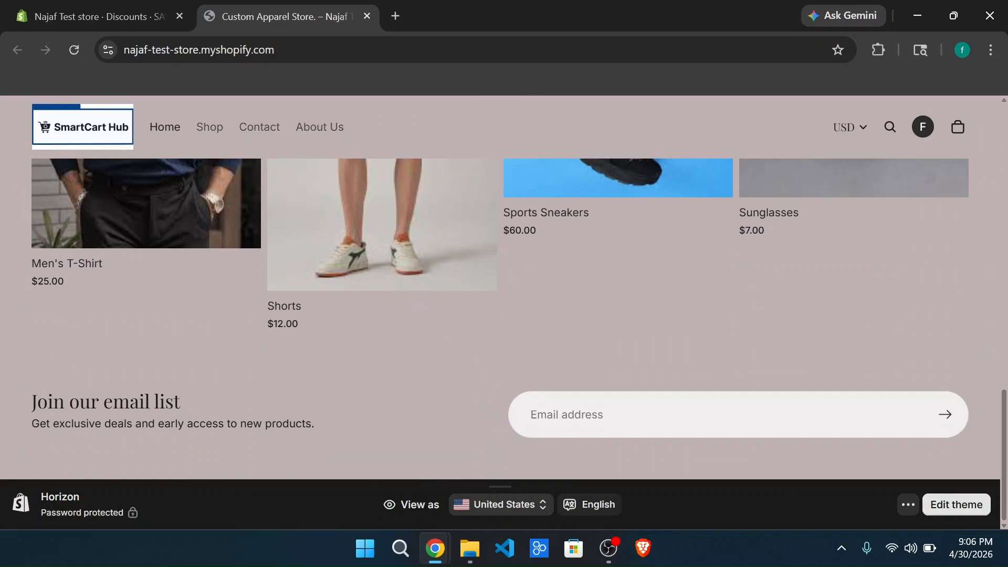
{"action": "scroll", "coordinate": [401, 335], "scroll_direction": "up", "scroll_amount": 10}
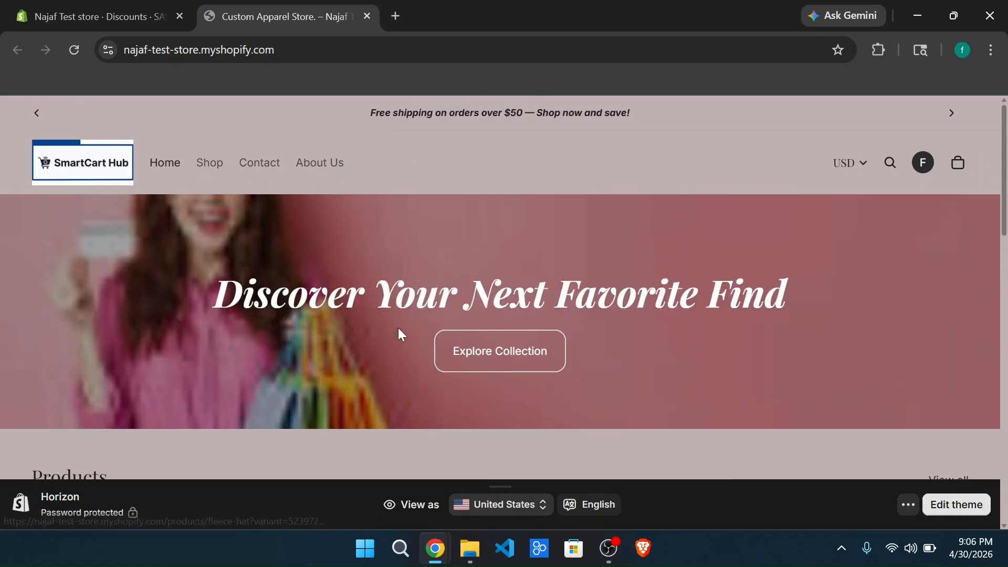